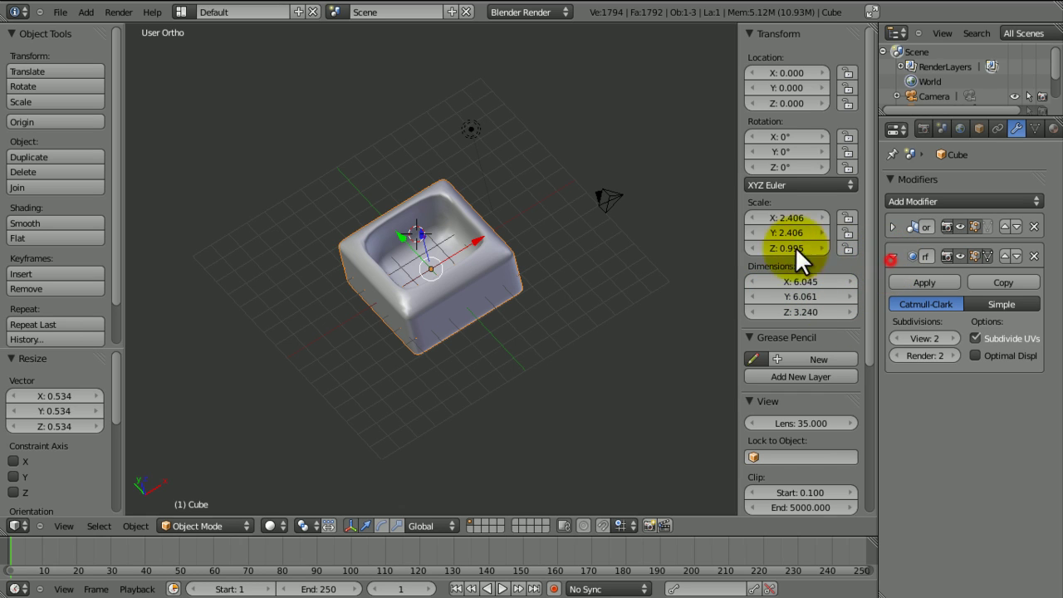
- Collapse the modifier settings and examine the basin, its Mirror and Subdivision Surface modifiers and its editable mesh
left_click(892, 256)
middle_click_drag(446, 280, 508, 373, "shift")
middle_click_drag(506, 382, 291, 349)
scroll(3, 247, "down", 1)
middle_click_drag(279, 244, 514, 233)
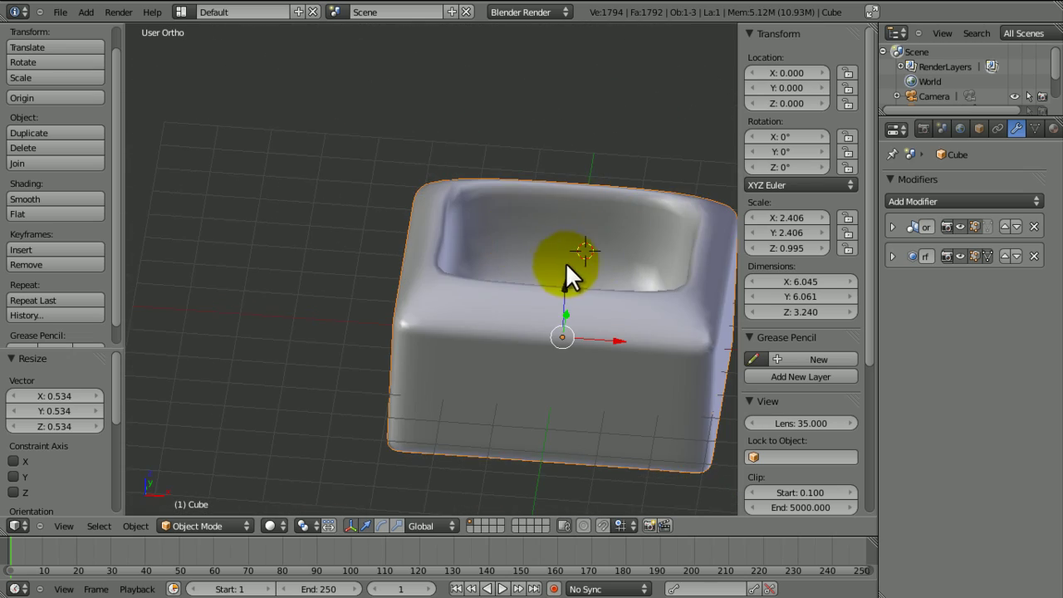
middle_click_drag(567, 262, 581, 257)
left_click(892, 227)
left_click(892, 227)
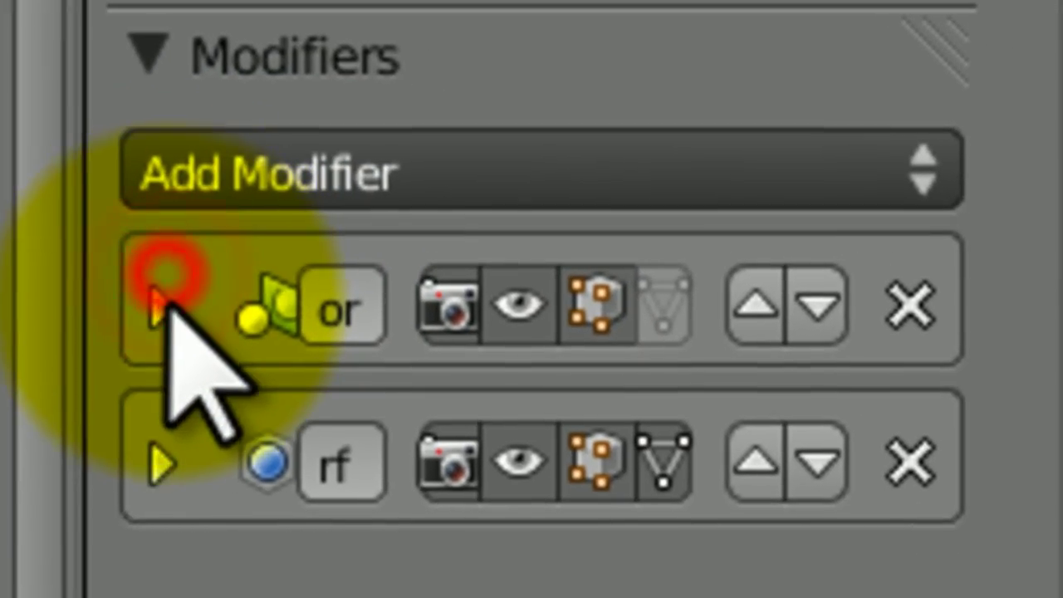
left_click(138, 453)
left_click(146, 435)
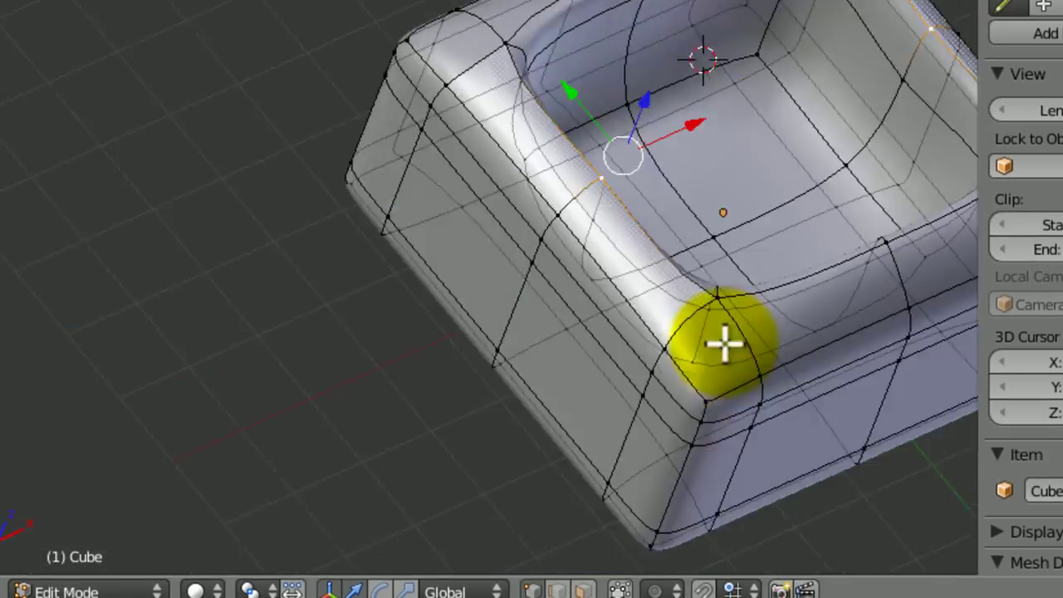
middle_click_drag(724, 345, 561, 310)
key("Tab")
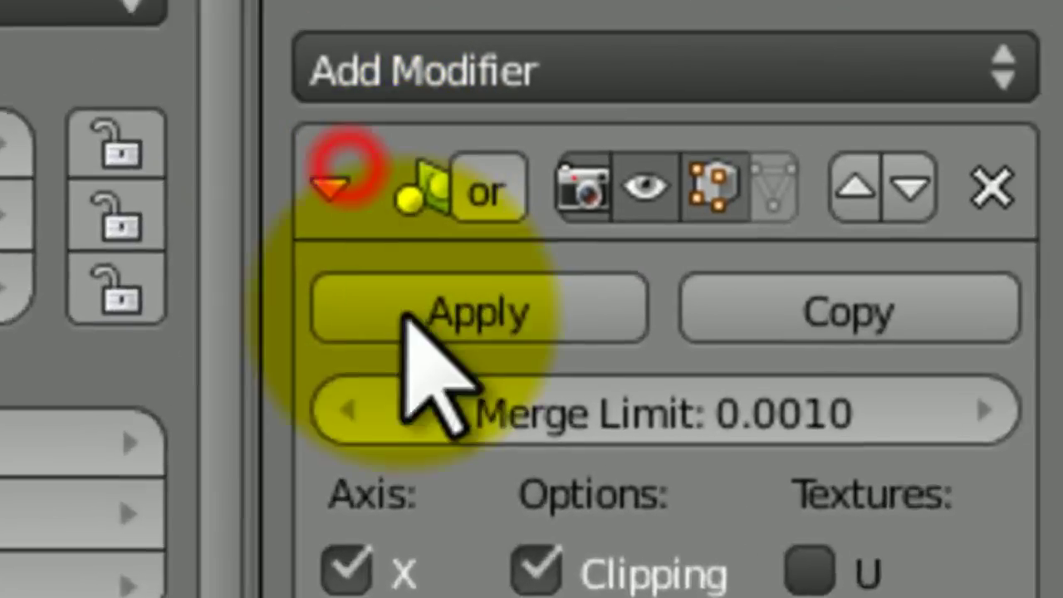
- Apply the Mirror and Subdivision Surface modifiers to the basin and check its mesh in edit mode
left_click(290, 347)
left_click(179, 201)
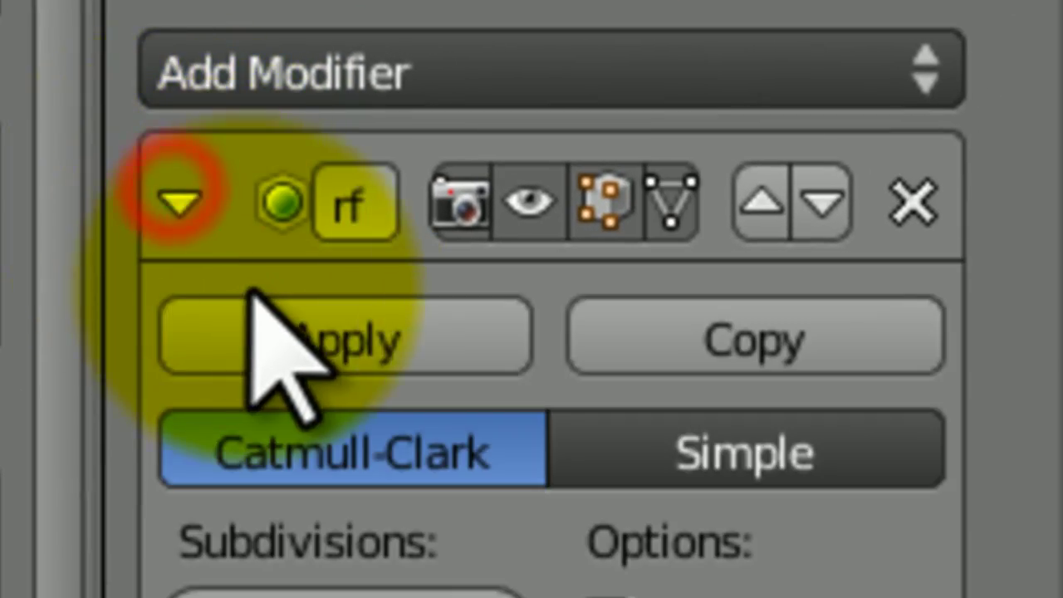
left_click(266, 332)
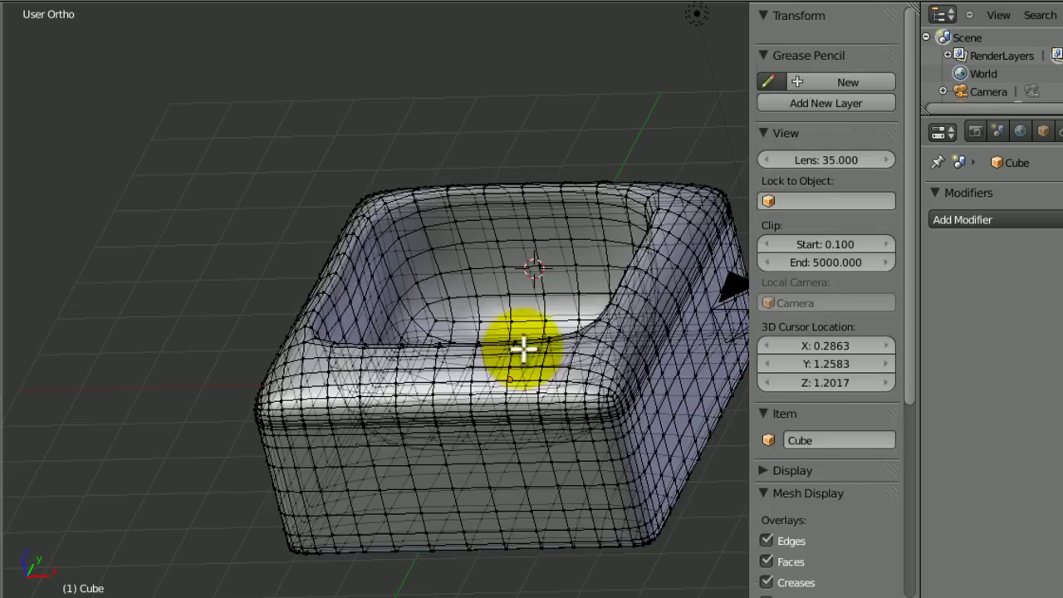
key("Tab")
middle_click_drag(425, 368, 569, 491)
key("Tab")
- Scale the basin down to about 2.77 by 2.78 by 1.48 units
key("s")
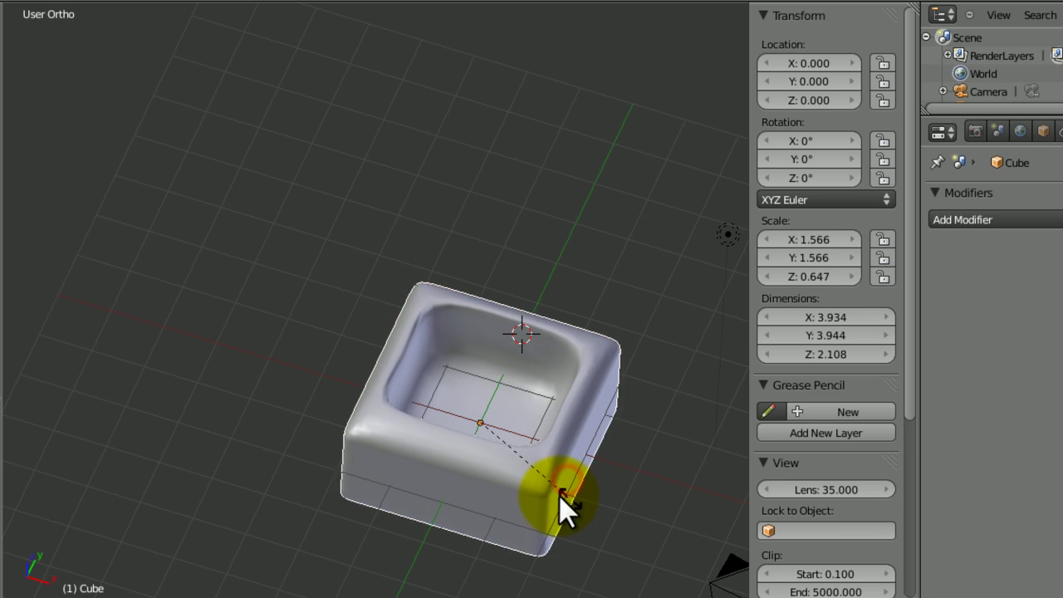
left_click(540, 484)
middle_click_drag(499, 467, 437, 436)
- Snap the 3D cursor to the scene centre and add a cube mesh there
key("shift+a")
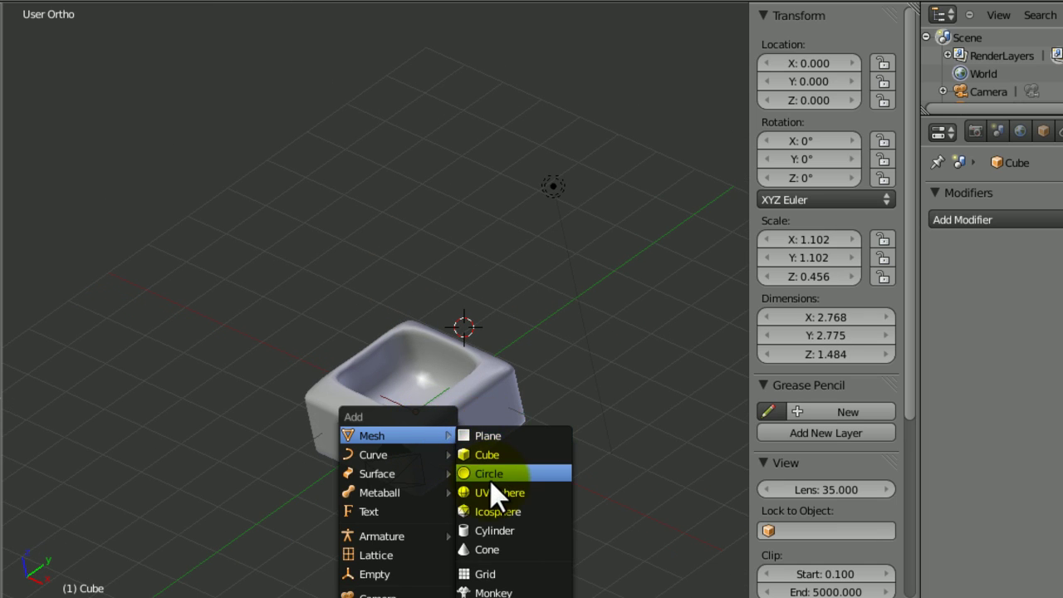
key("shift+s")
left_click(424, 447)
key("shift+a")
mouse_move(425, 445)
left_click(483, 465)
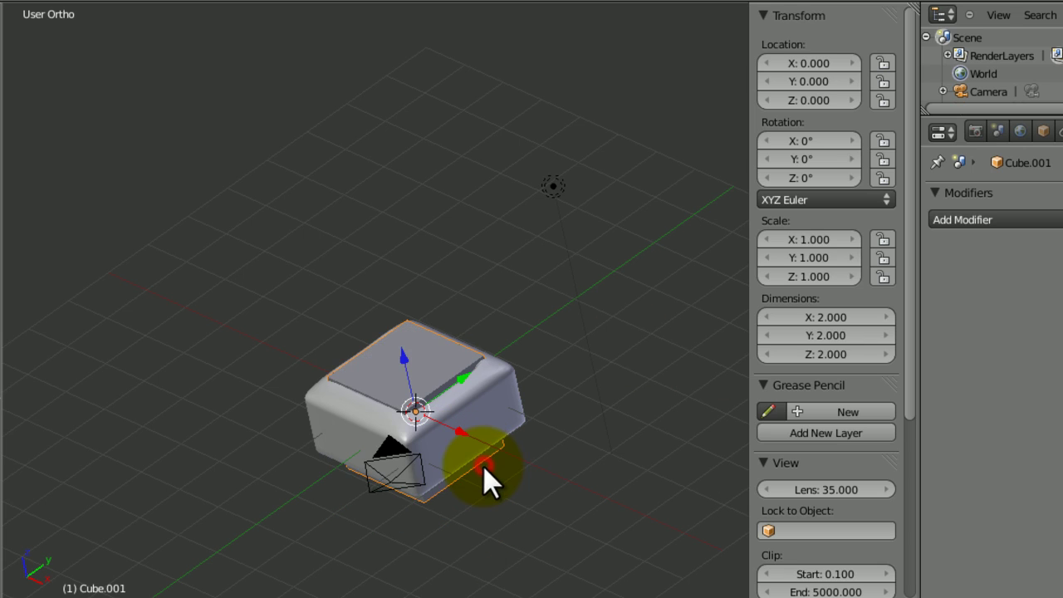
- Scale the new cube to about 5.14 units per side and raise it to about Z 1.57 so it encloses the basin
key("s")
left_click(552, 505)
key("KP_1")
key("z")
key("s")
left_click(496, 551)
key("g")
key("z")
left_click(473, 455)
middle_click_drag(493, 398, 382, 422, "shift")
key("g")
key("z")
left_click(385, 439)
- Add a plane, lower it to the basin's base and scale it wider than the enclosing cube
key("shift+a")
mouse_move(387, 451)
left_click(480, 447)
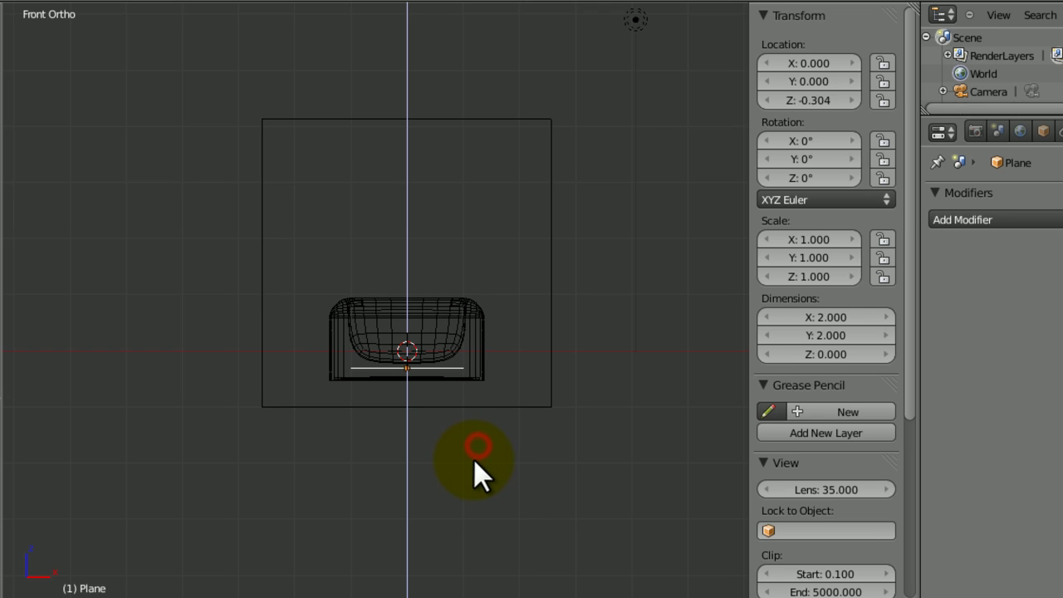
left_click(471, 468)
key("s")
left_click(730, 57)
- Hide the large cube to inspect the basin on the plane, and unhide it for viewing in wireframe and solid shading
middle_click_drag(605, 26, 581, 93)
key("z")
mouse_move(548, 168)
middle_mouse_down()
mouse_move(432, 333)
mouse_move(536, 300)
middle_mouse_up()
right_click(462, 312)
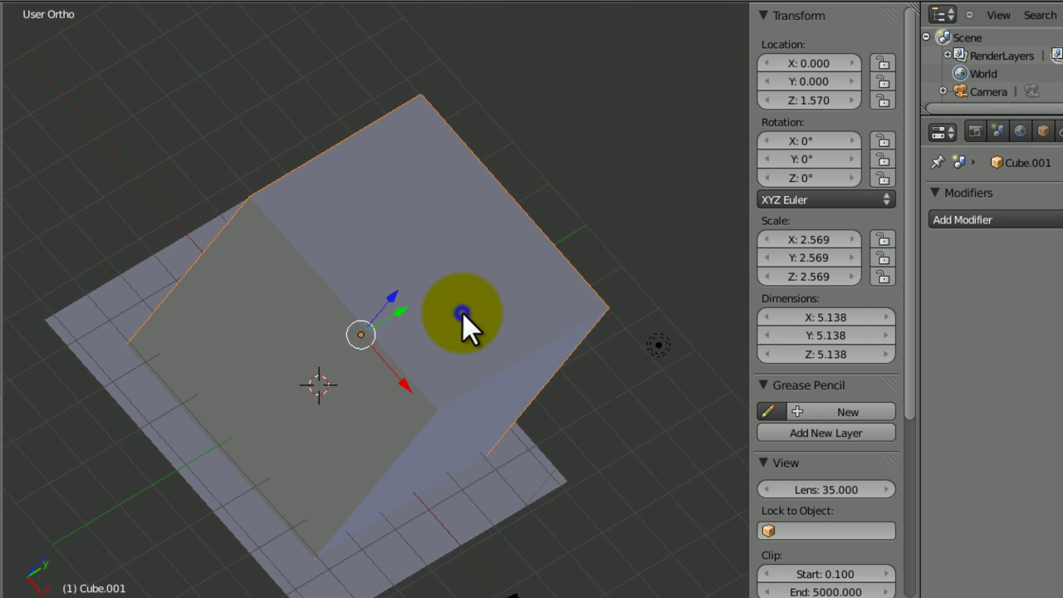
key("h")
middle_click_drag(457, 308, 439, 401, "ctrl")
middle_click_drag(438, 401, 339, 482)
key("alt+h")
middle_click_drag(366, 440, 327, 505)
mouse_move(327, 504)
middle_mouse_down()
mouse_move(480, 485)
mouse_move(415, 398)
mouse_move(405, 491)
mouse_move(565, 373)
mouse_move(371, 404)
middle_mouse_up()
key("z")
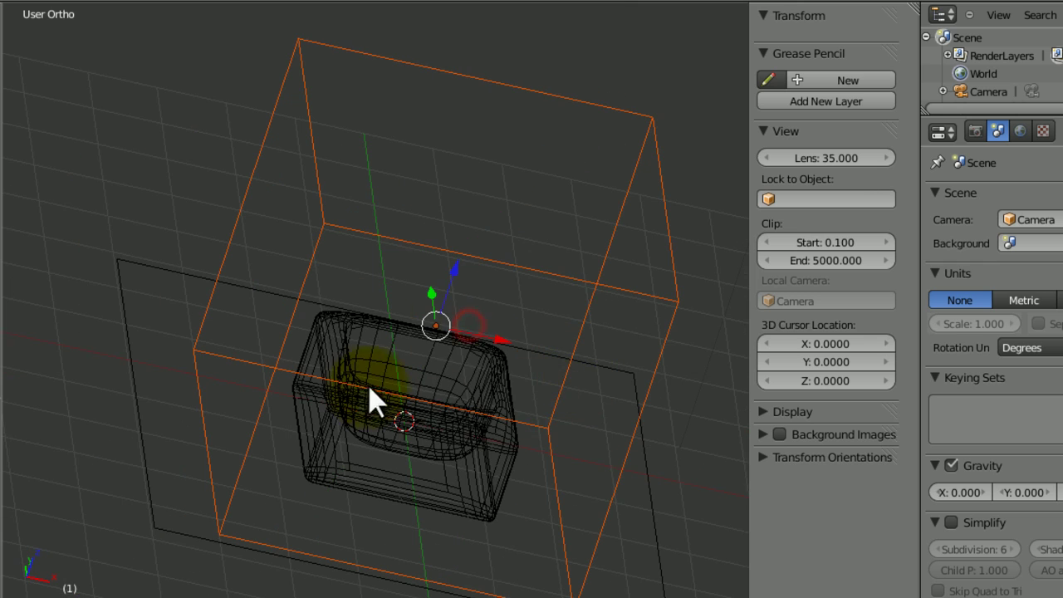
mouse_move(545, 299)
middle_mouse_down()
mouse_move(363, 486)
mouse_move(451, 427)
middle_mouse_up()
key("z")
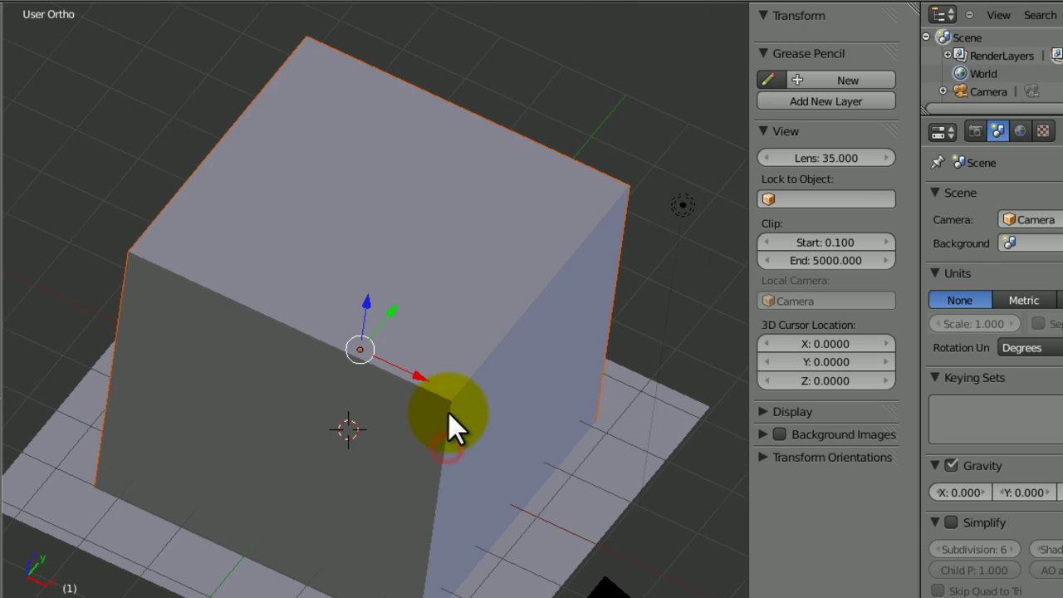
- Duplicate the large cube in place and scale the copy down to a small cube
key("KP_1")
key("z")
key("shift+d")
right_click(598, 399)
key("s")
left_click(461, 339)
- Raise the small cube well above the basin inside the large cube and shrink it slightly more
key("g")
key("z")
left_click(448, 288)
key("s")
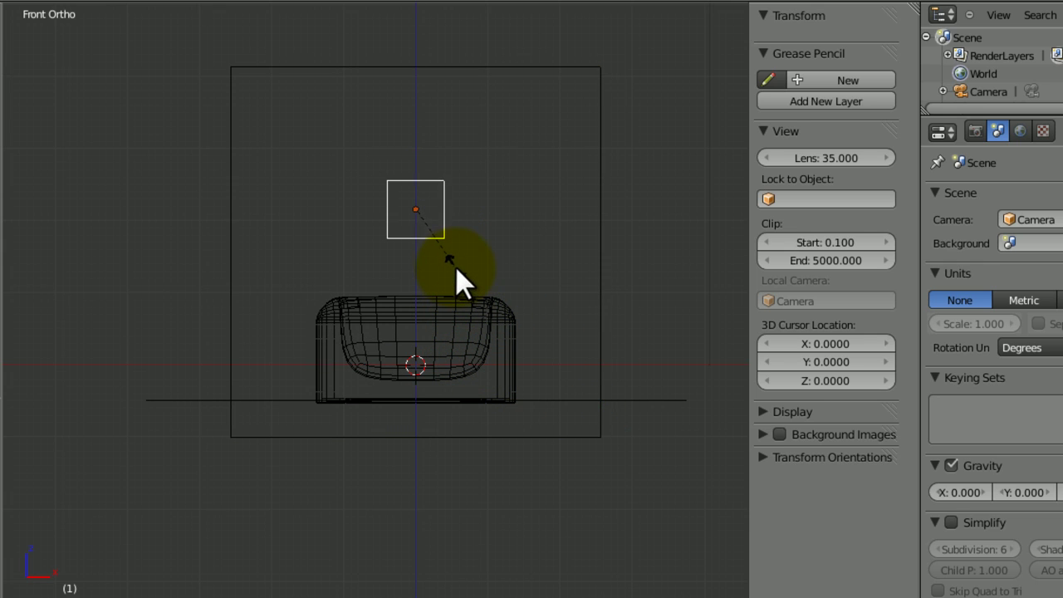
left_click(450, 262)
key("g")
key("z")
left_click(441, 207)
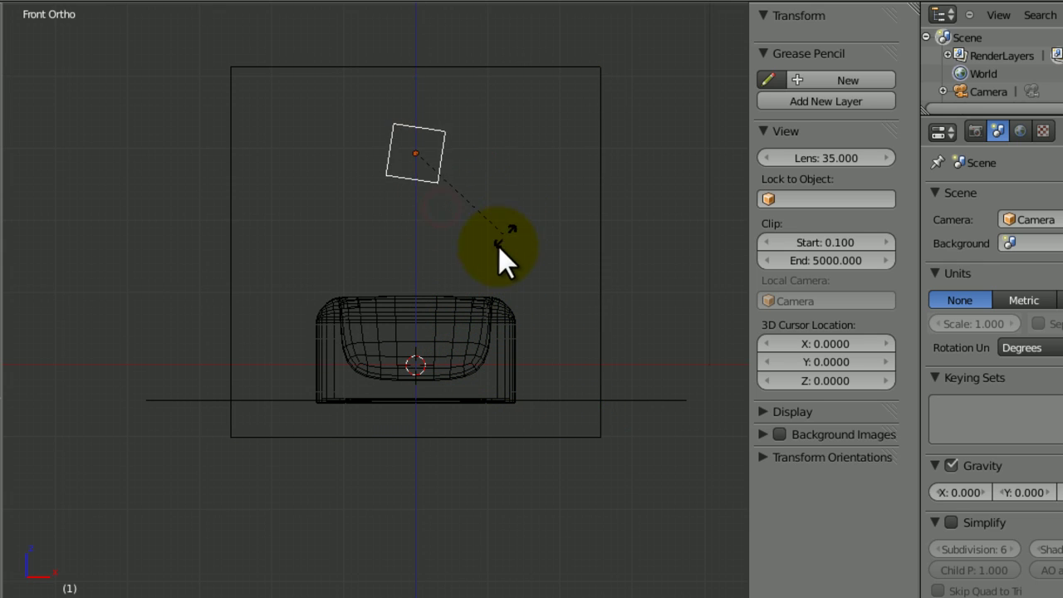
- Rotate the small cube freely and about the Z axis until it forms a diamond in the front view, and deselect everything
left_click(440, 329)
key("r")
key("z")
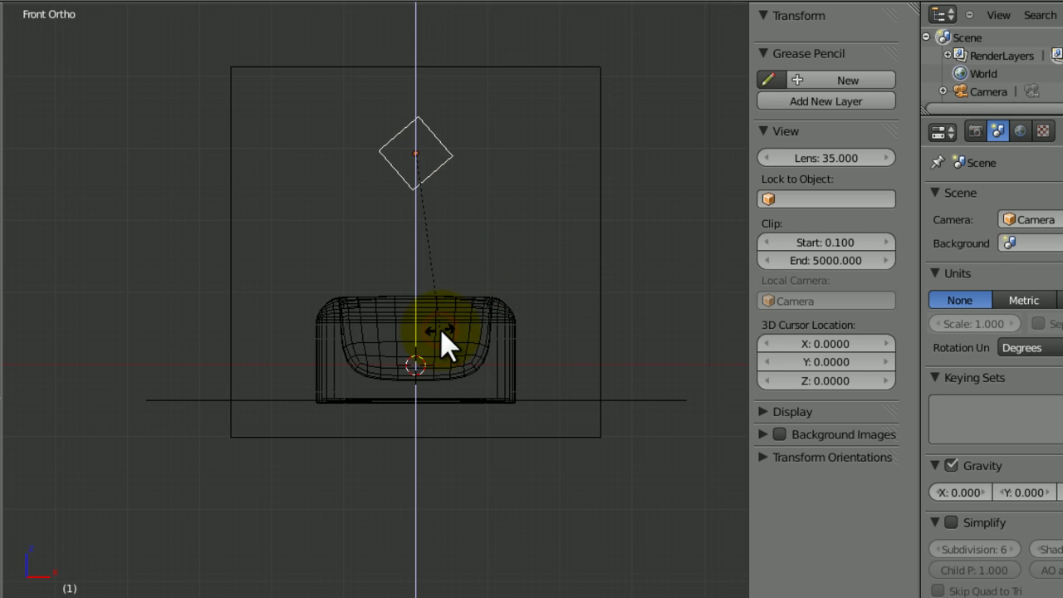
key("y")
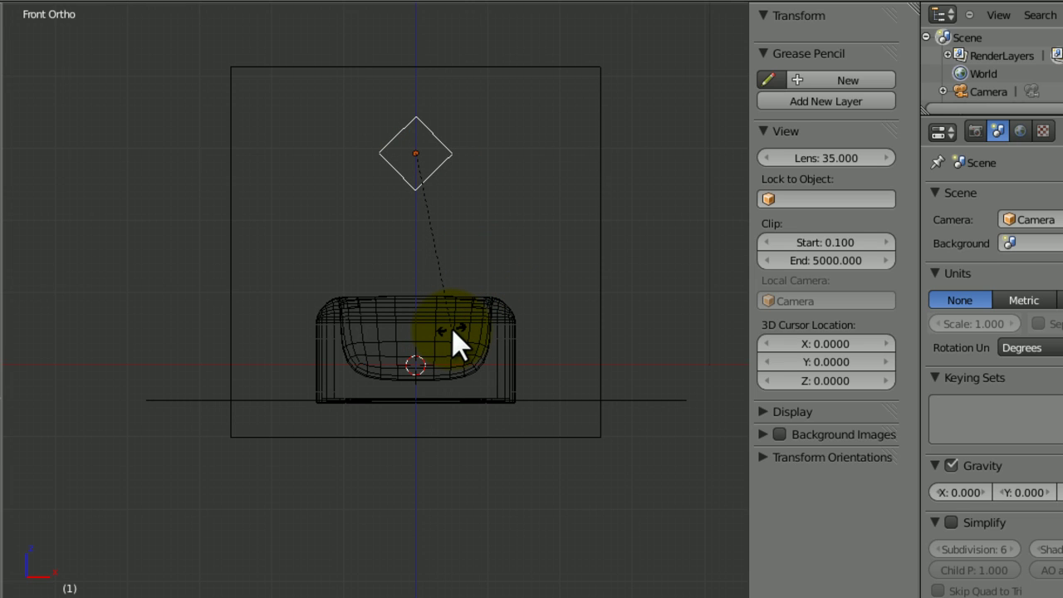
left_click(452, 328)
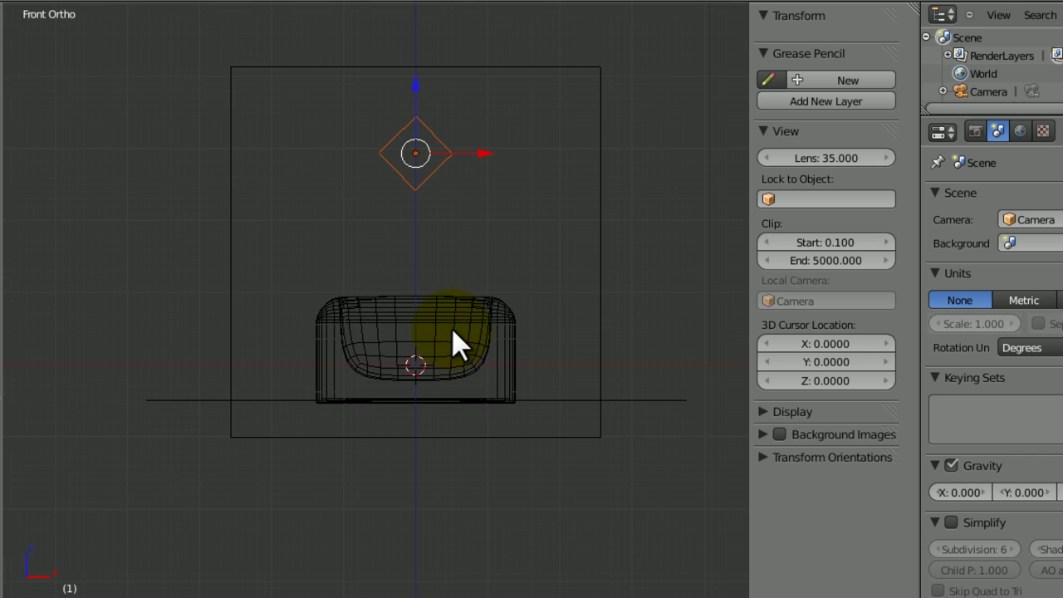
key("ctrl+z")
key("r")
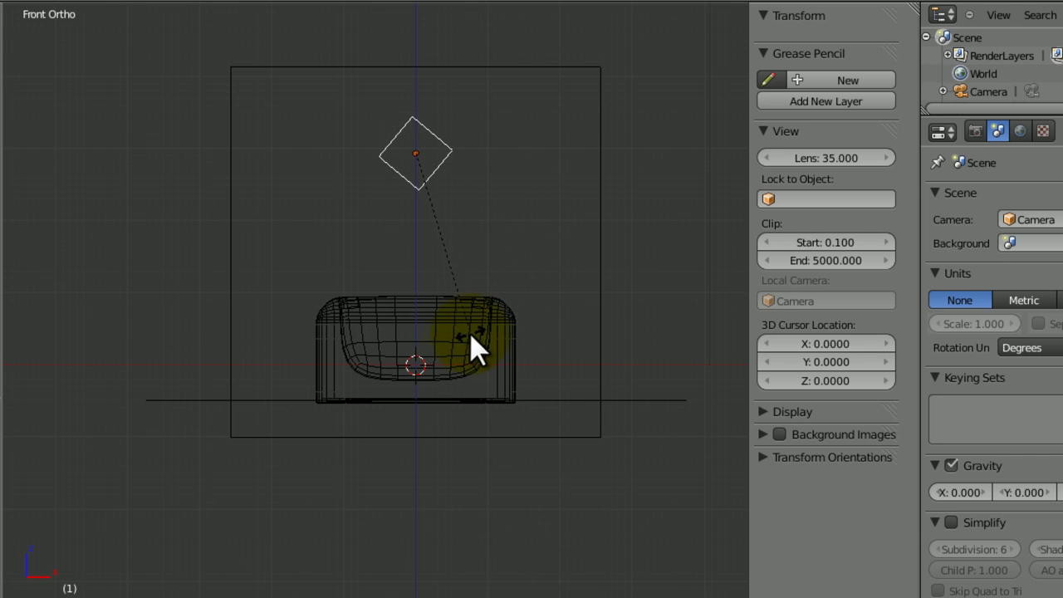
left_click(464, 336)
key("a")
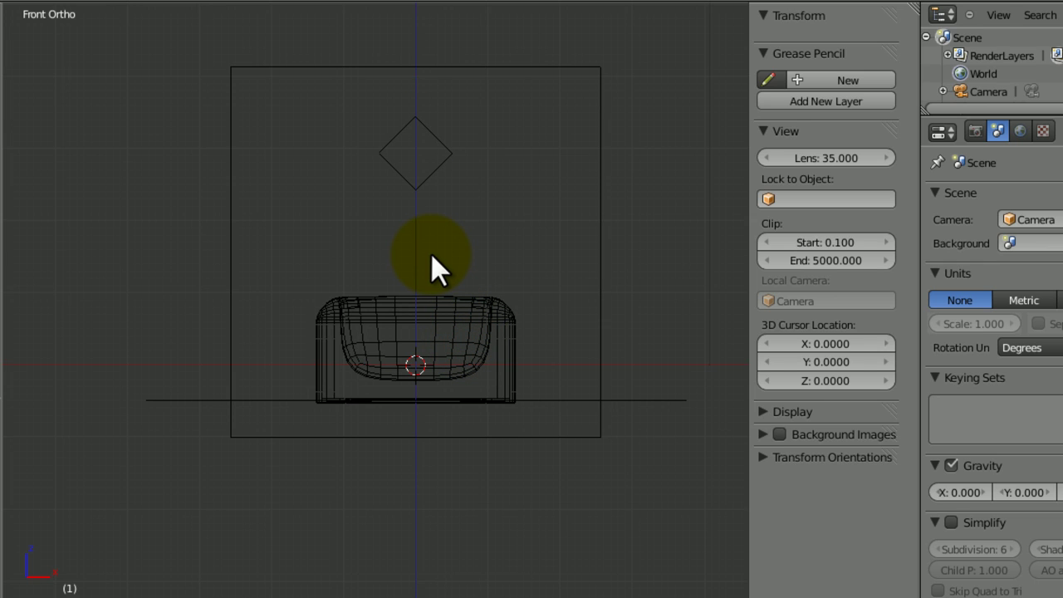
- Select the large enclosing cube and widen the properties editor
mouse_move(430, 253)
middle_mouse_down()
mouse_move(376, 361)
mouse_move(300, 347)
mouse_move(360, 350)
mouse_move(445, 378)
middle_mouse_up()
key("z")
key("z")
scroll(446, 378, "down", 4)
mouse_move(446, 332)
middle_mouse_down()
mouse_move(322, 327)
mouse_move(321, 382)
middle_mouse_up()
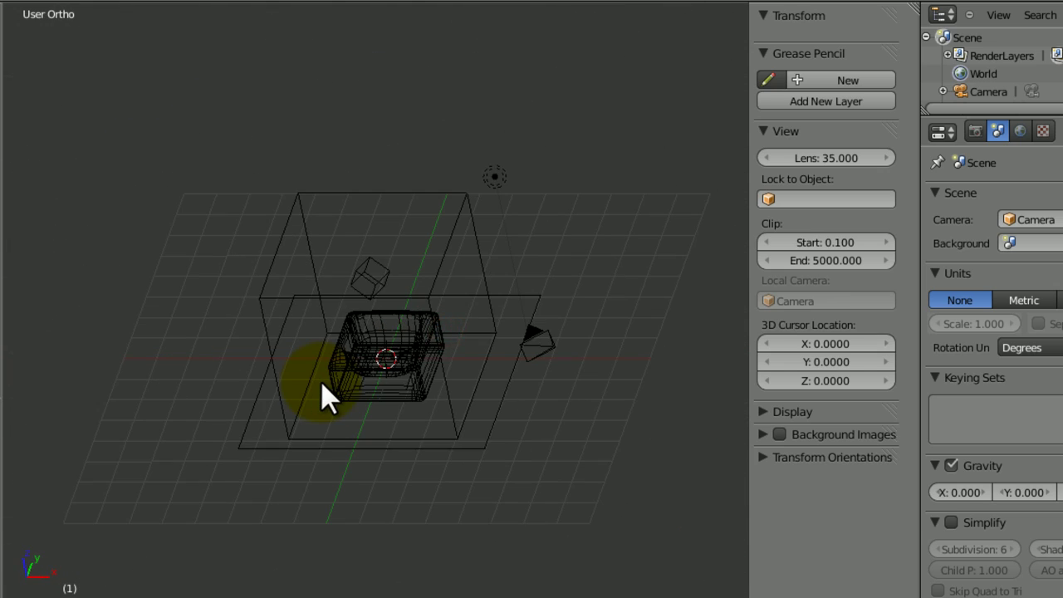
key("KP_1")
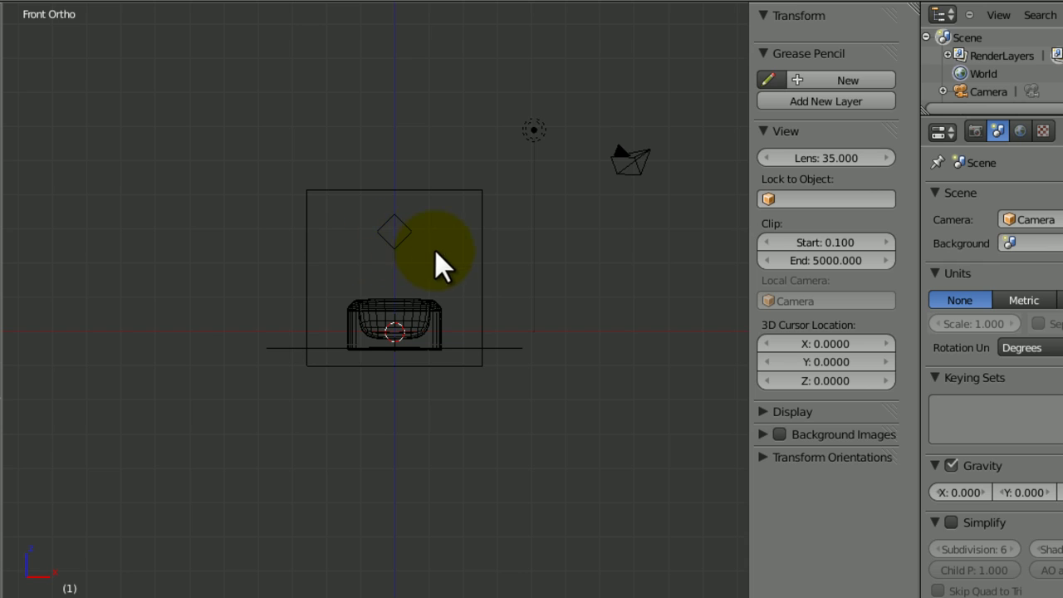
right_click(484, 258)
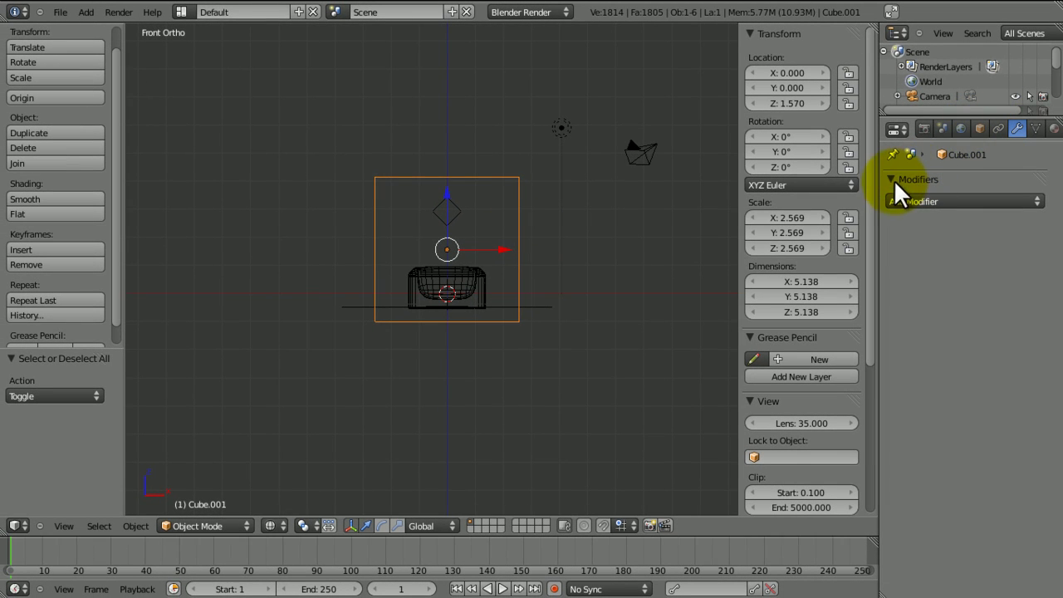
left_click_drag(878, 190, 822, 211)
- Examine how the large cube encloses the small cube and basin, from several angles in solid and wireframe shading
middle_click_drag(534, 284, 422, 367)
key("z")
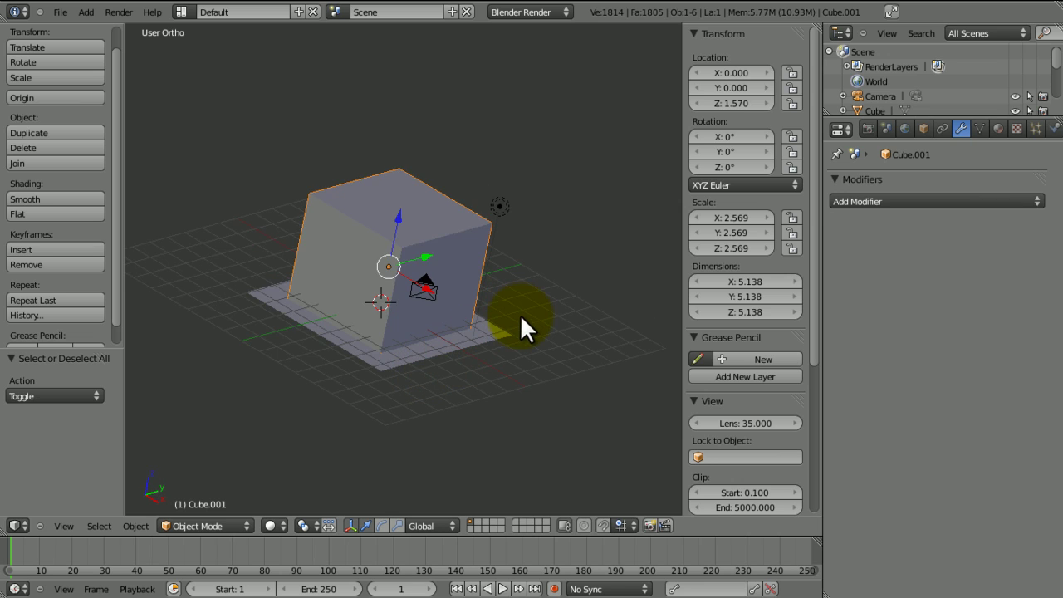
scroll(520, 314, "down", 10)
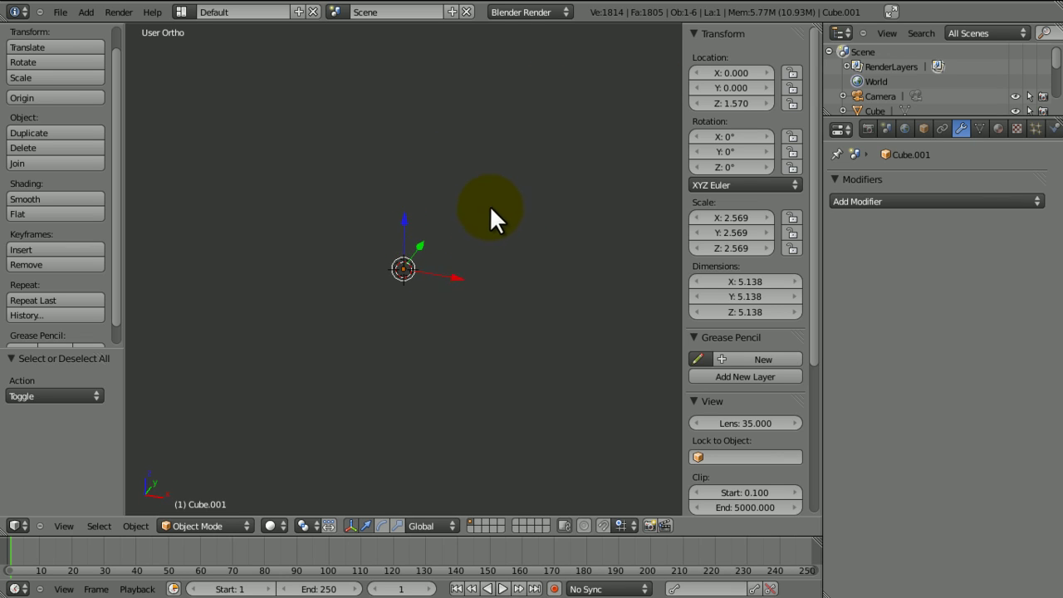
middle_click_drag(404, 124, 404, 233, "ctrl")
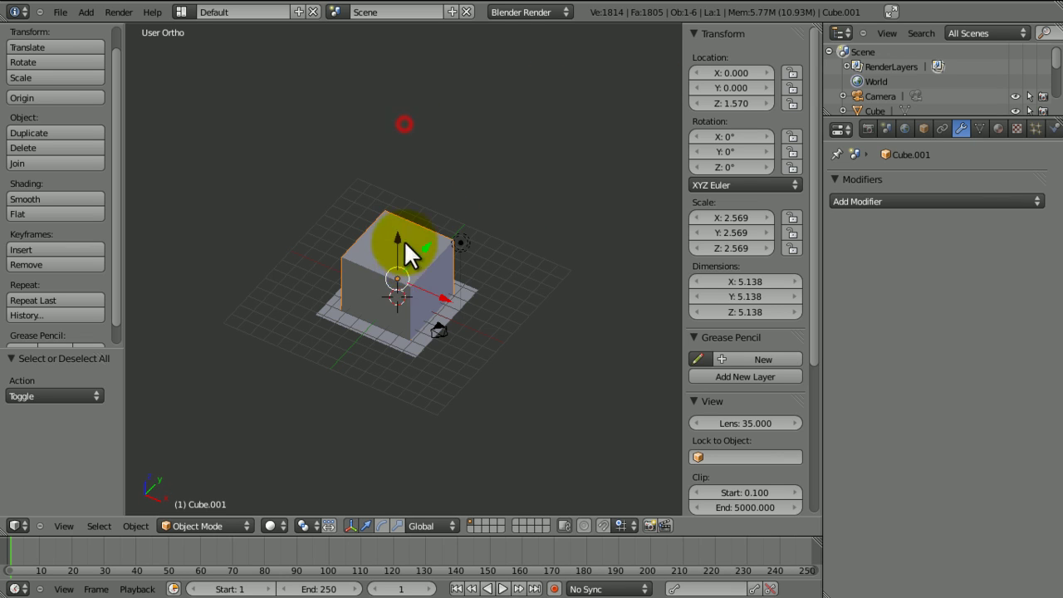
scroll(372, 232, "up", 6)
middle_click_drag(403, 291, 544, 286)
key("z")
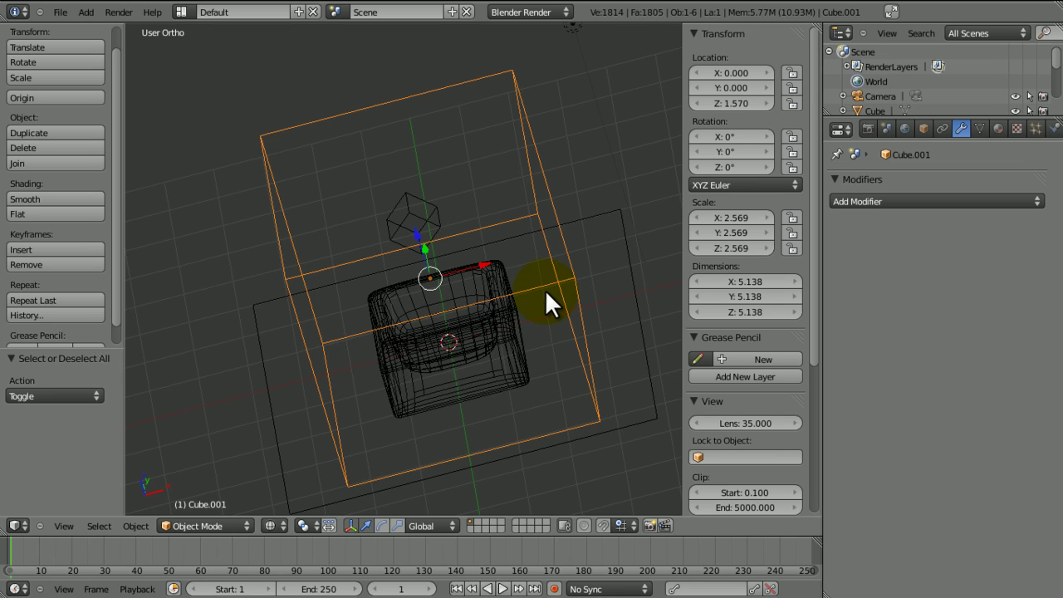
middle_click_drag(444, 368, 313, 288)
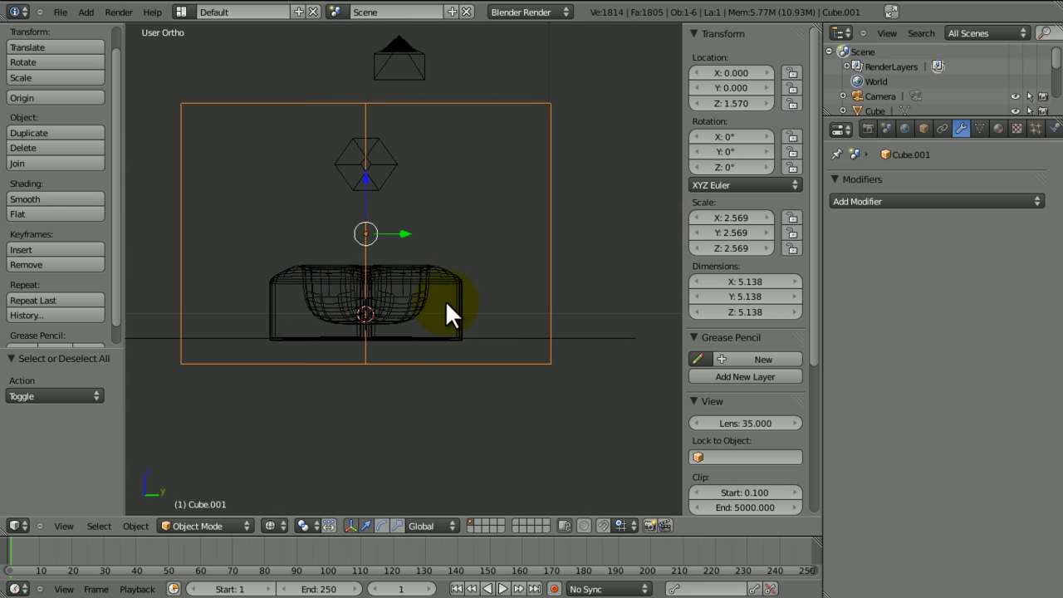
key("KP_1")
key("z")
key("z")
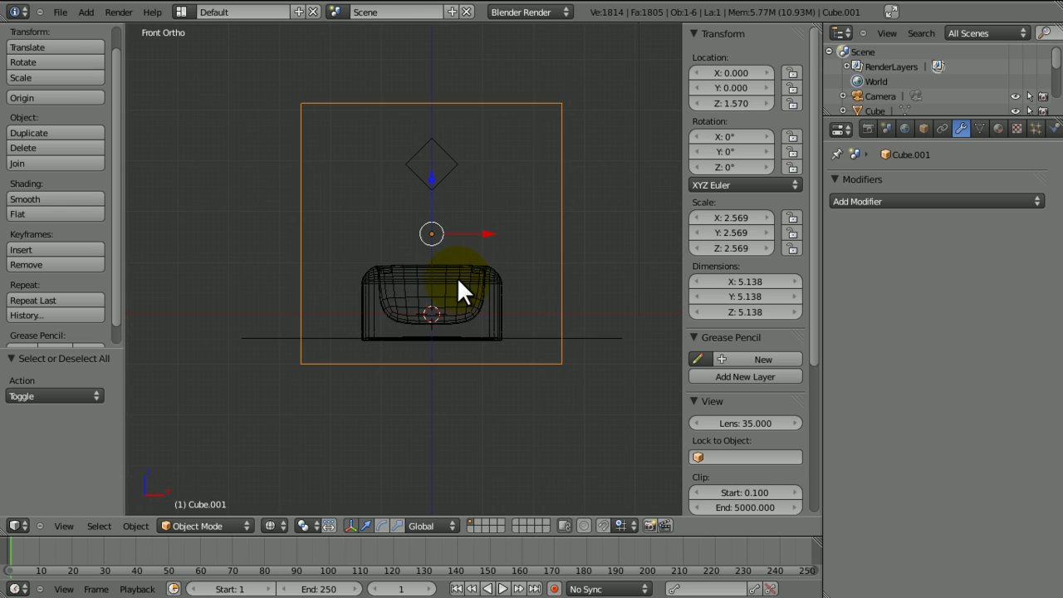
middle_click_drag(462, 264, 442, 311)
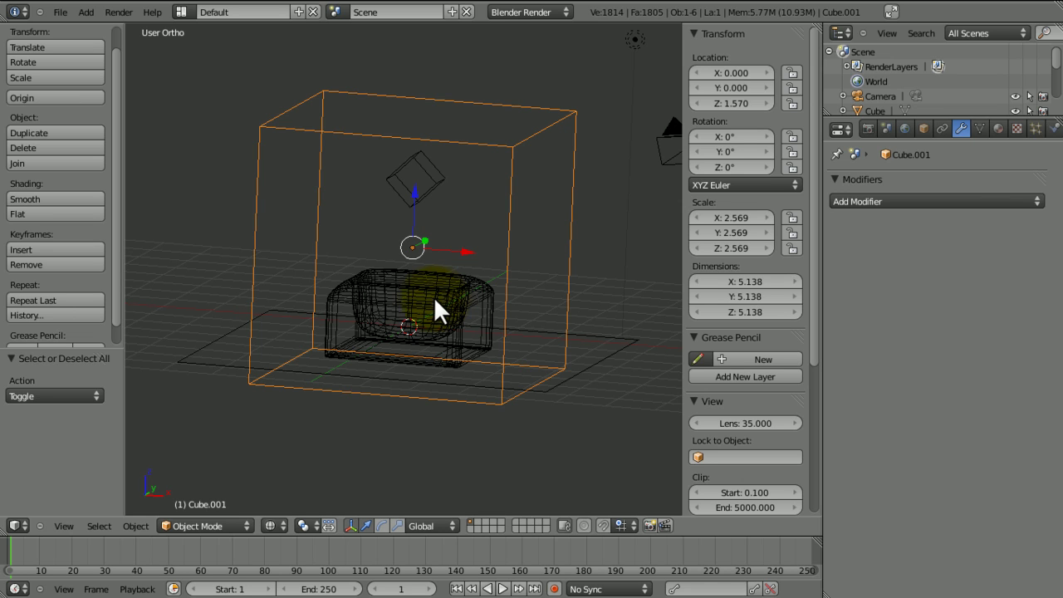
middle_click_drag(434, 325, 424, 415)
key("z")
scroll(426, 397, "down", 3)
mouse_move(391, 271)
middle_mouse_down()
mouse_move(324, 353)
mouse_move(410, 361)
middle_mouse_up()
key("z")
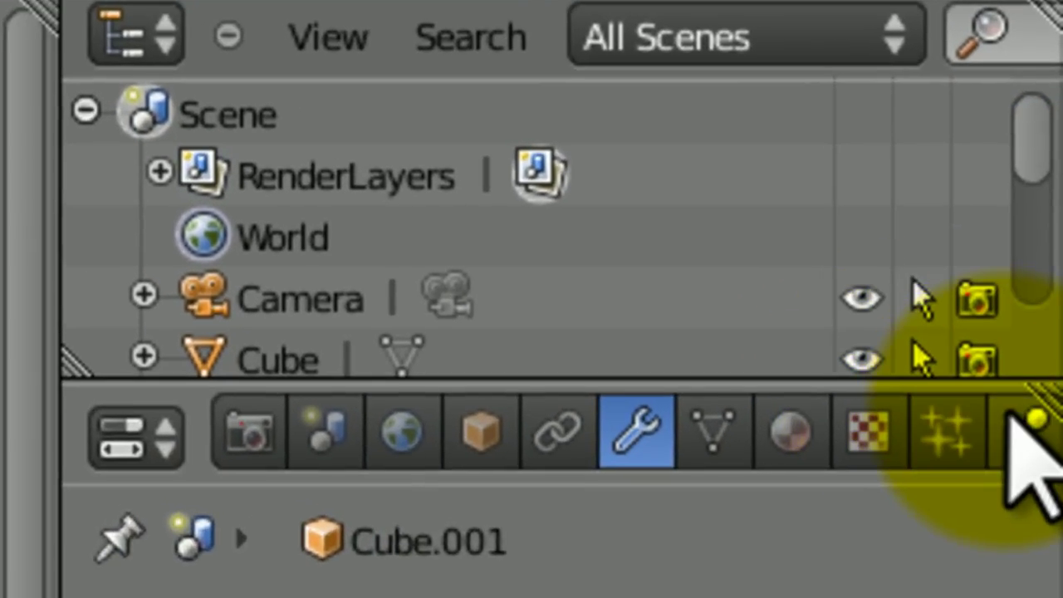
- Enable Fluid physics on the large cube and set its type to Domain
left_click(1054, 128)
left_click(205, 411)
left_click(535, 519)
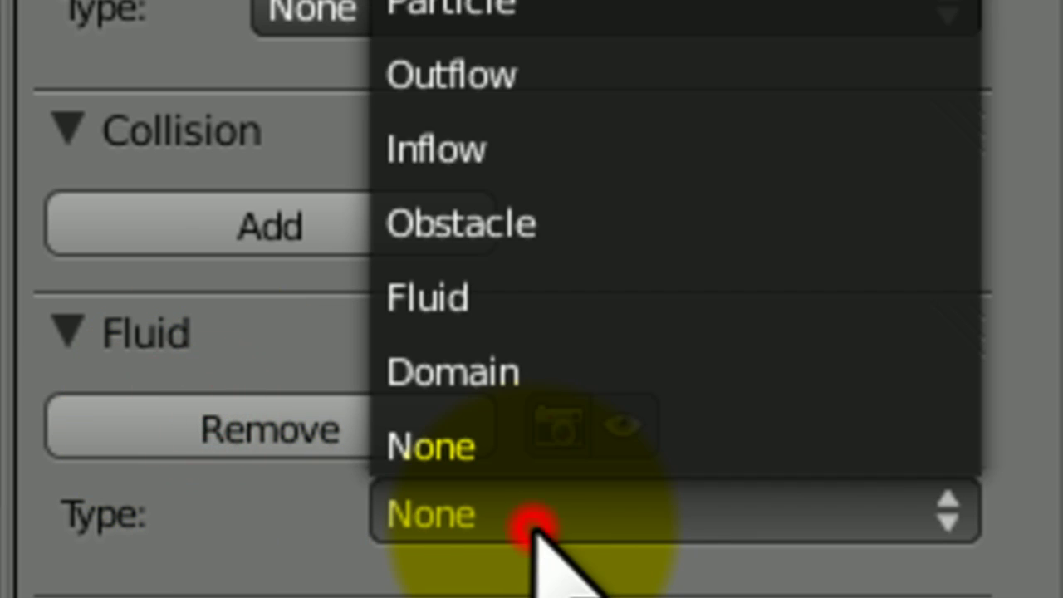
left_click(498, 353)
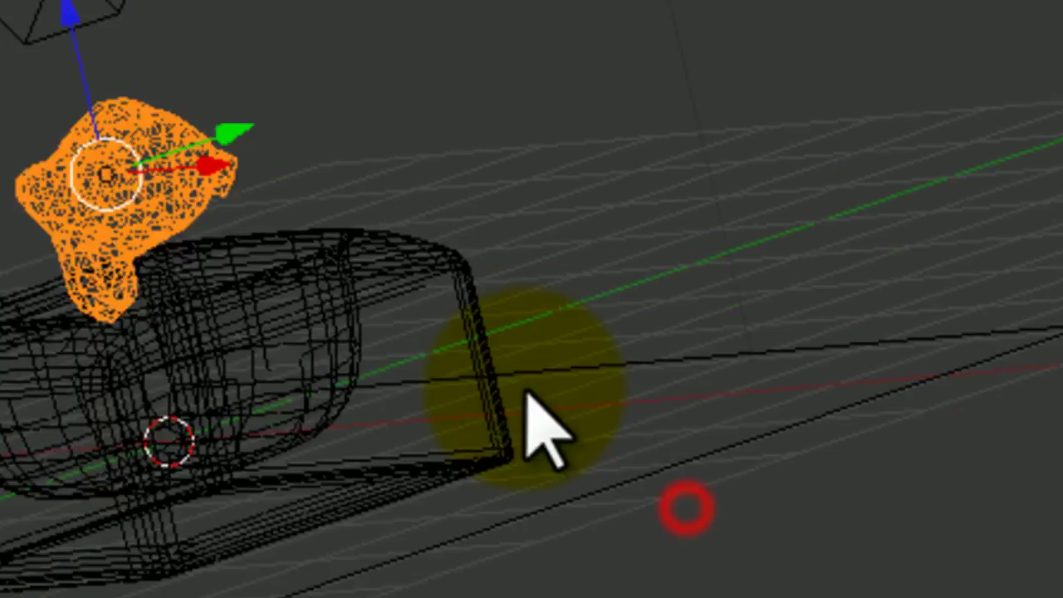
- Snap the 3D cursor to the selected fluid domain object above the basin
middle_click_drag(526, 427, 842, 487)
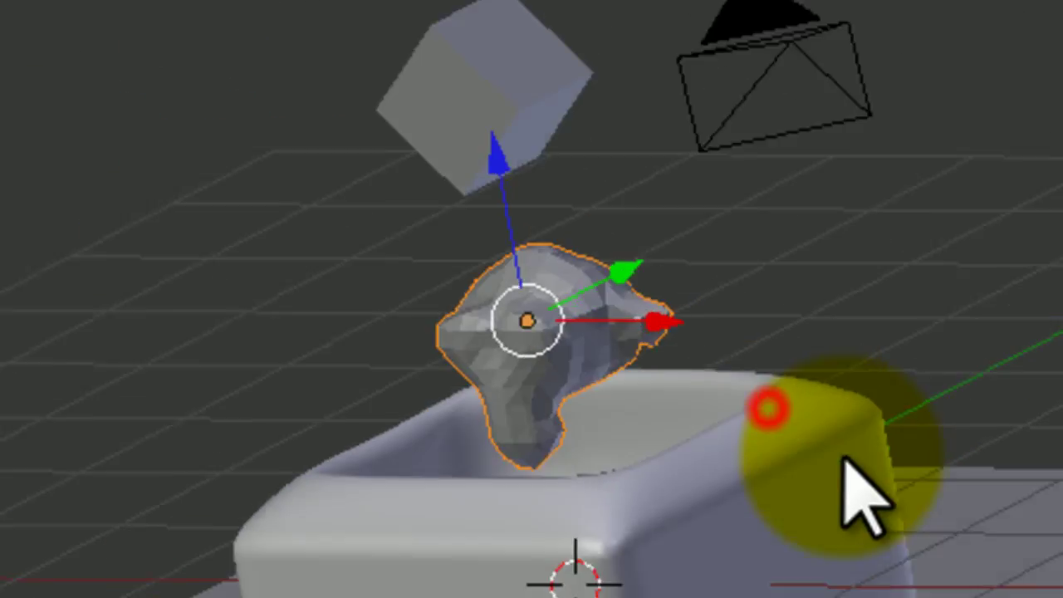
middle_click_drag(980, 573, 470, 440)
middle_click_drag(459, 404, 503, 302)
key("shift+s")
left_click(507, 304)
right_click(503, 304)
key("shift+s")
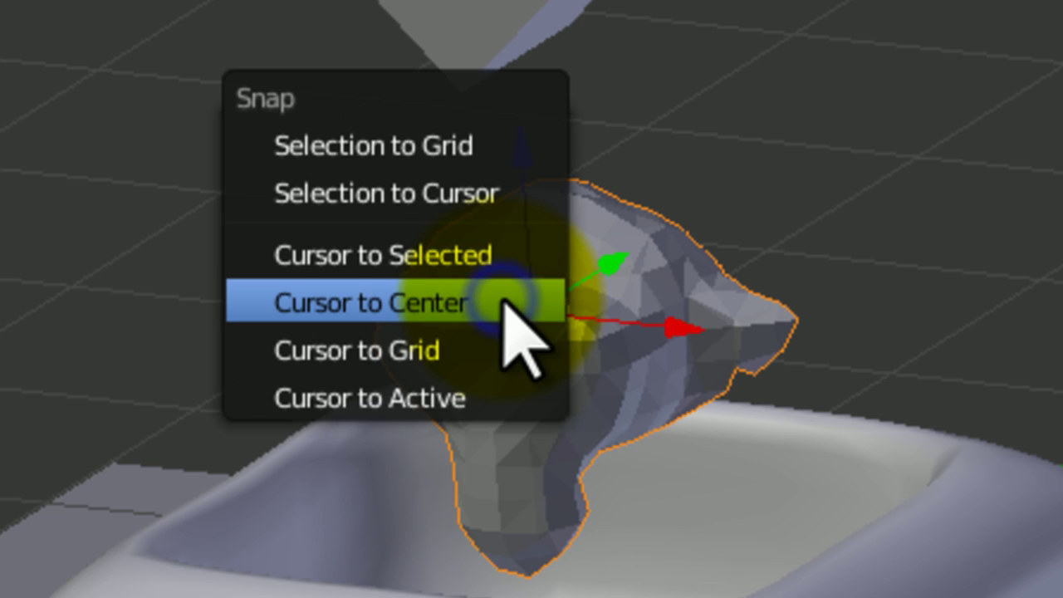
left_click(497, 256)
- Add a monkey mesh at the 3D cursor and move it along the X axis beside the domain mesh for comparison
key("shift+a")
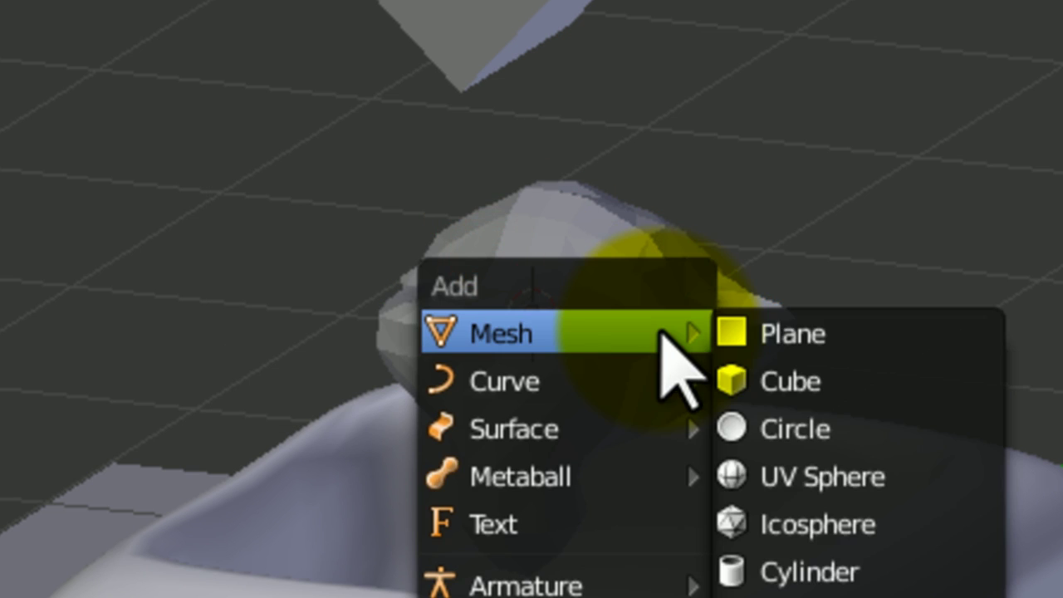
mouse_move(540, 333)
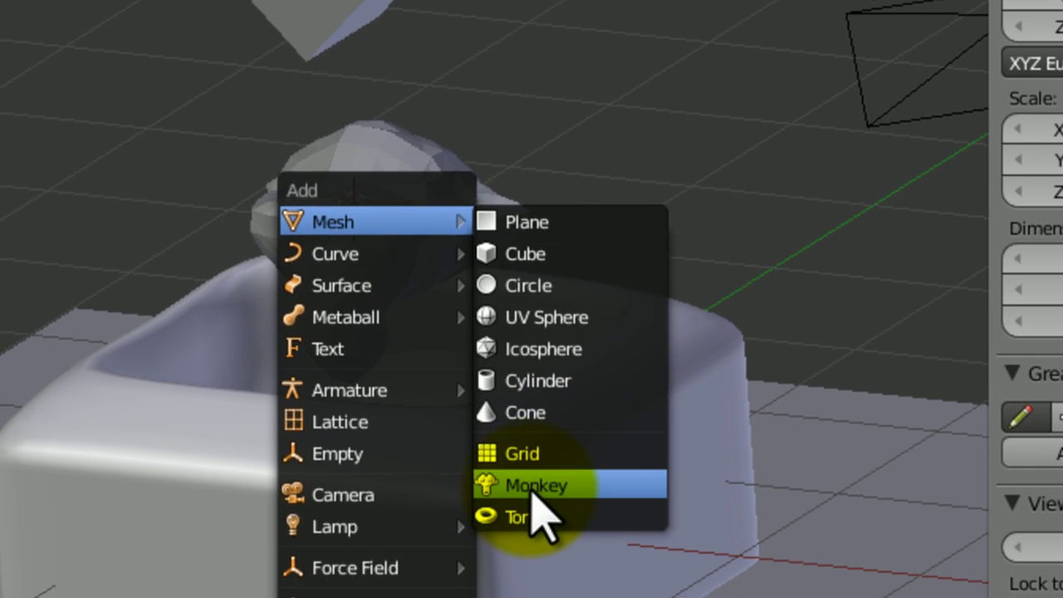
left_click(531, 490)
key("g")
key("y")
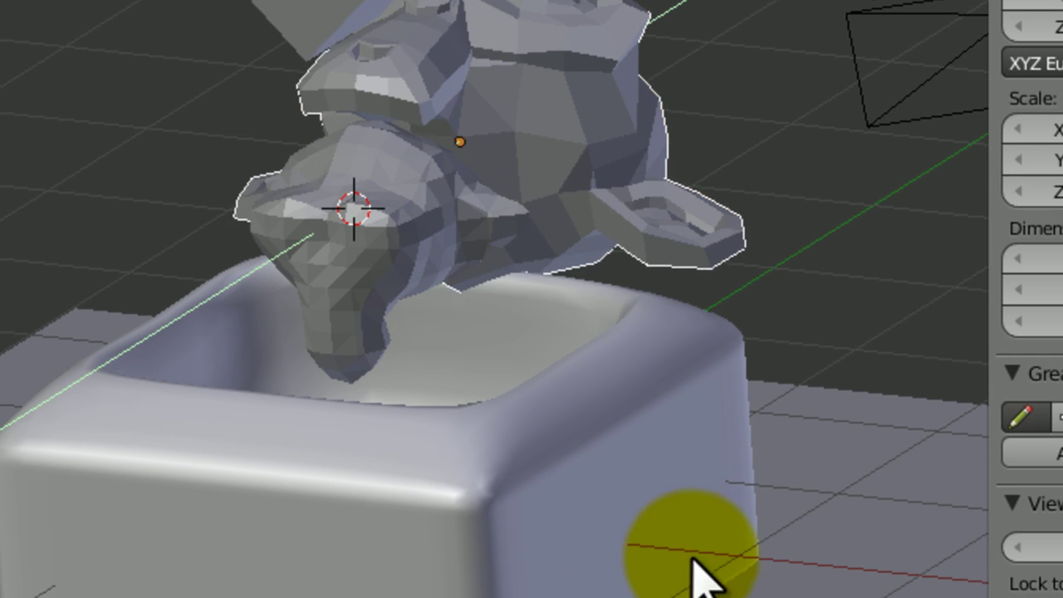
key("x")
left_click(740, 597)
- Scale the monkey mesh down to compare it with the domain mesh, and delete it
key("r")
key("x")
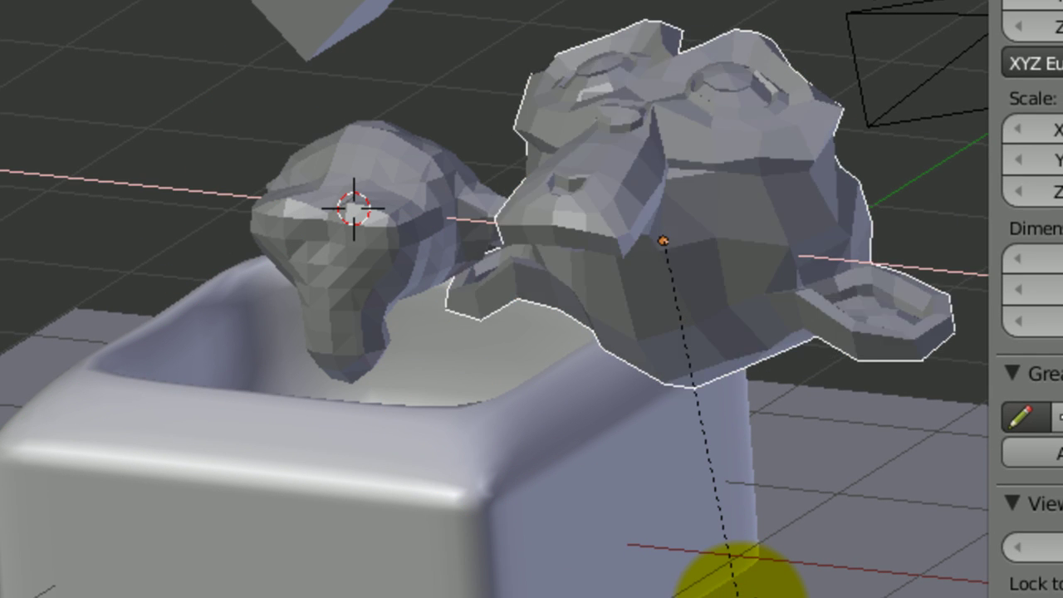
key("Escape")
key("s")
left_click(739, 474)
middle_click_drag(740, 474, 729, 506)
key("x")
left_click(731, 510)
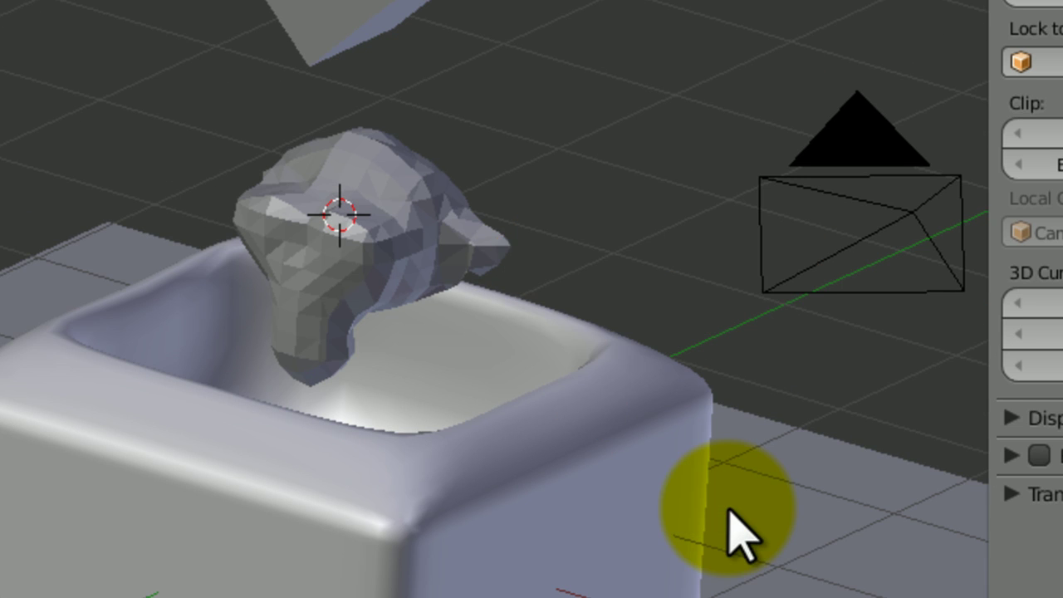
- Play the animation and inspect the domain mesh, basin and ground plane from above and below in solid and wireframe shading
middle_click_drag(498, 249, 484, 179)
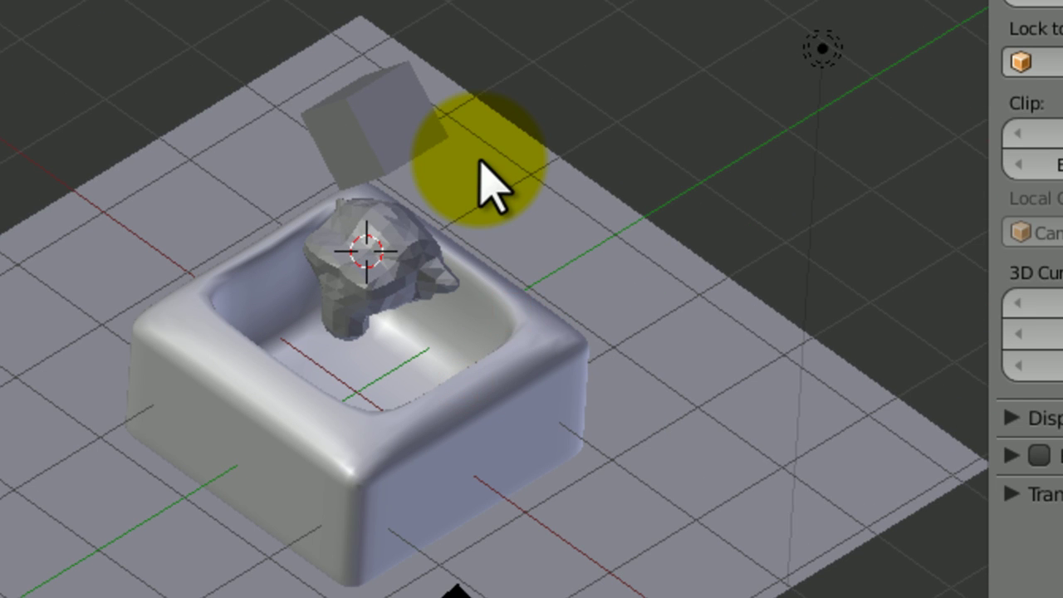
key("alt+a")
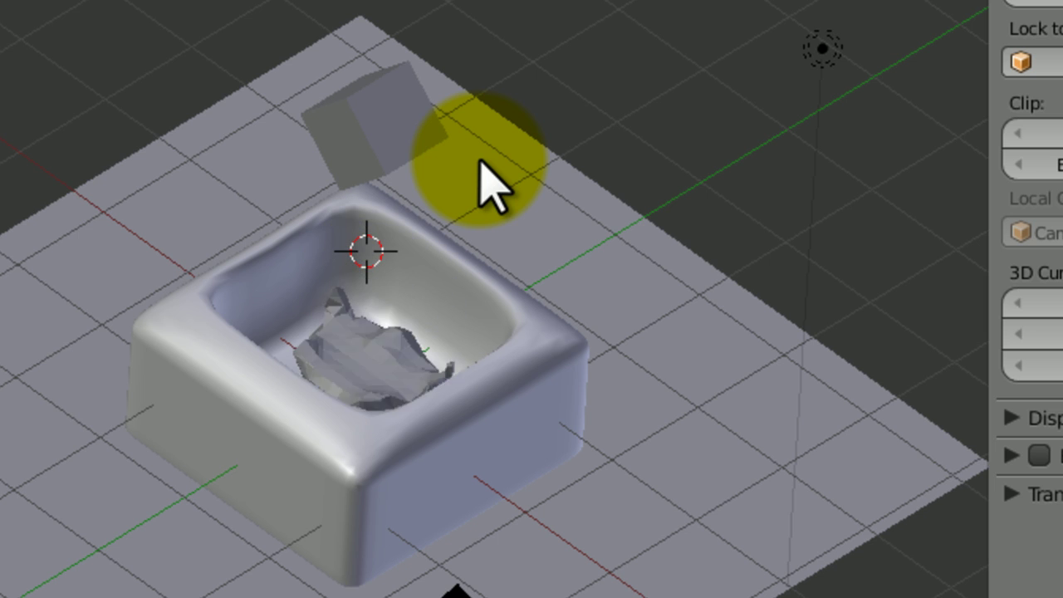
key("z")
middle_click_drag(479, 160, 417, 8)
key("z")
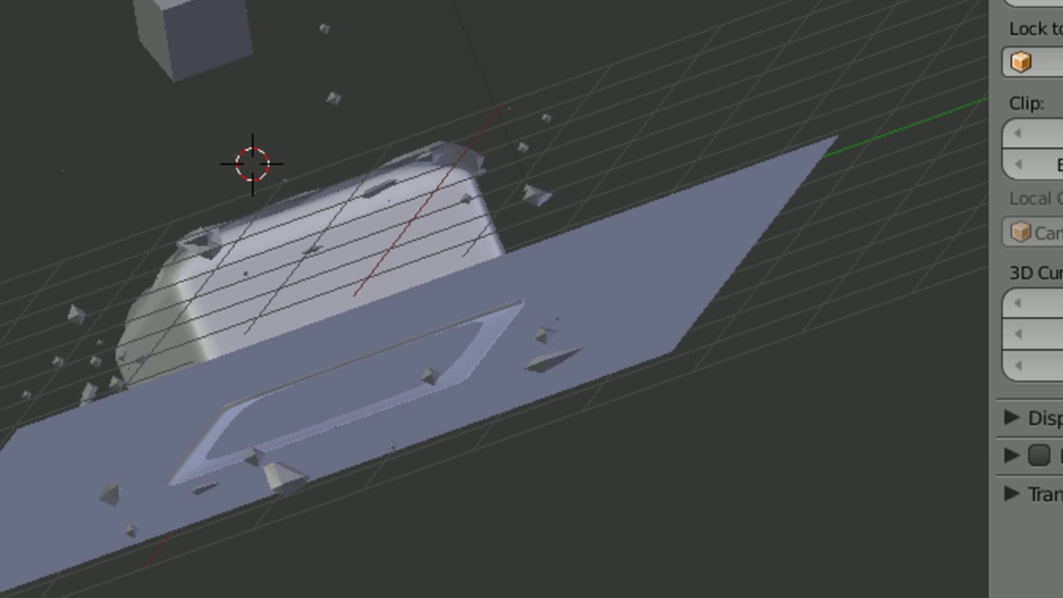
middle_click_drag(415, 3, 503, 100)
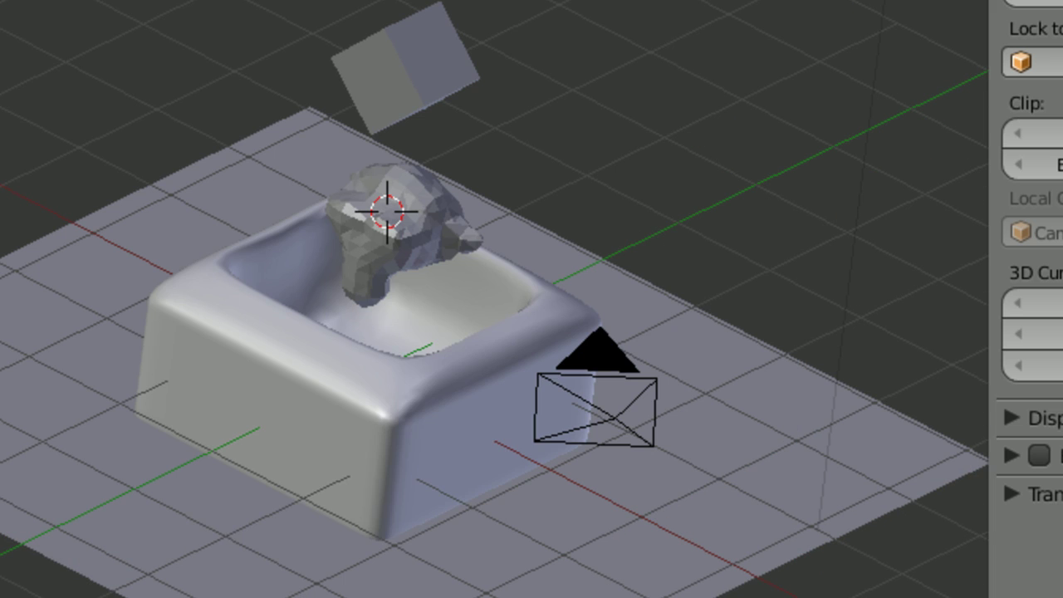
- Enable Fluid physics on the basin and set its type to Obstacle
right_click(463, 402)
left_click(872, 398)
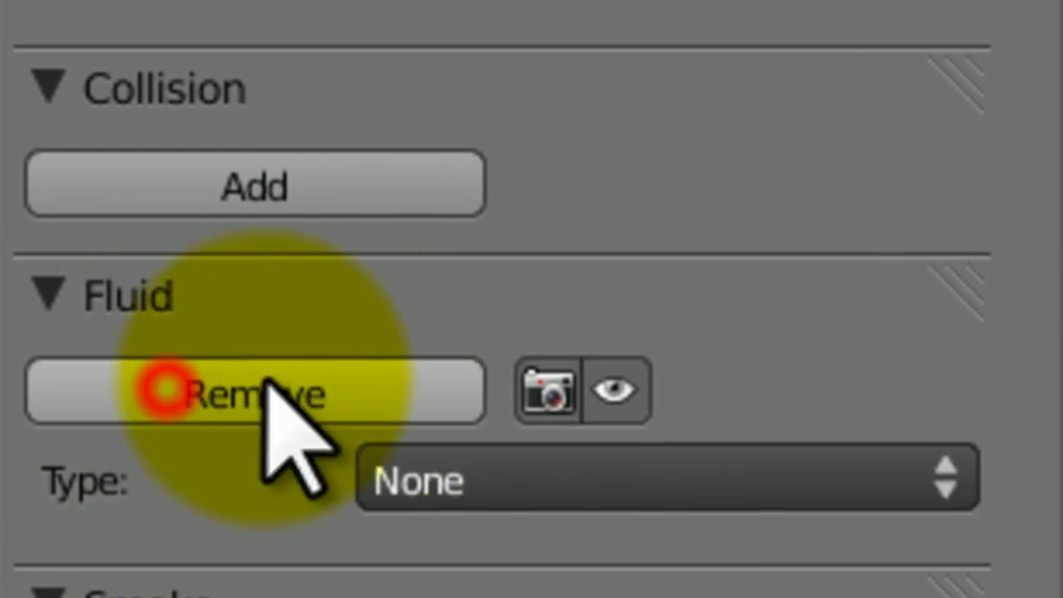
left_click(1062, 450)
left_click(1062, 271)
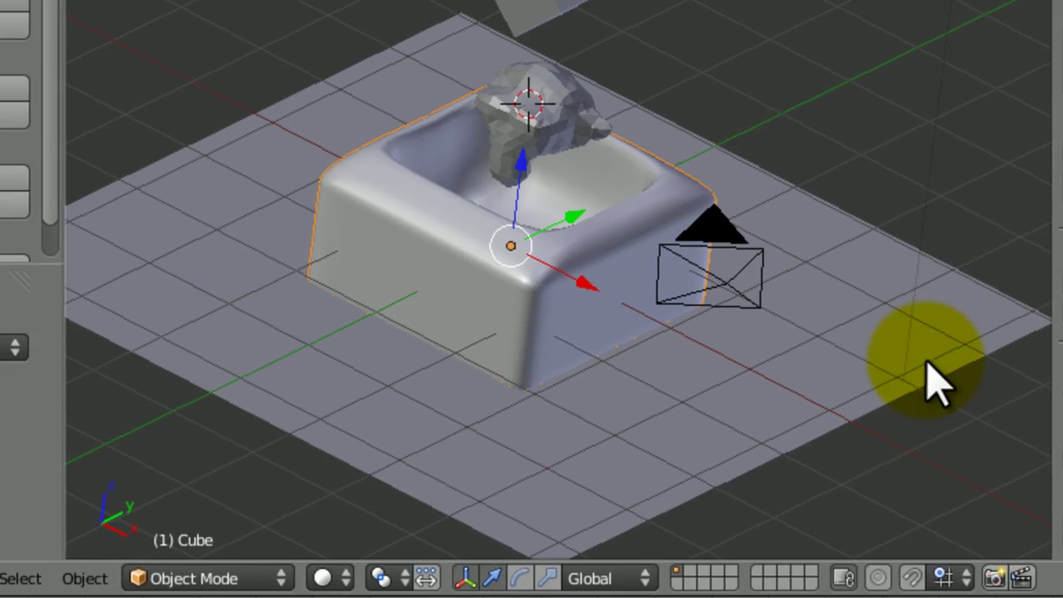
- Enable Fluid physics on the ground plane and set its type to Obstacle
right_click(774, 380)
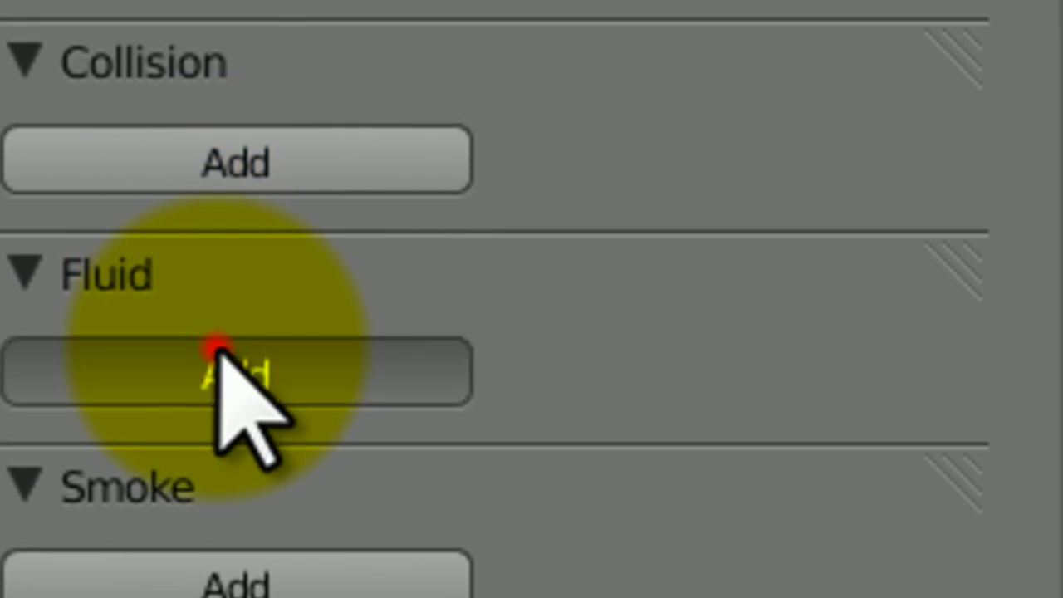
left_click(218, 353)
left_click(570, 440)
left_click(474, 158)
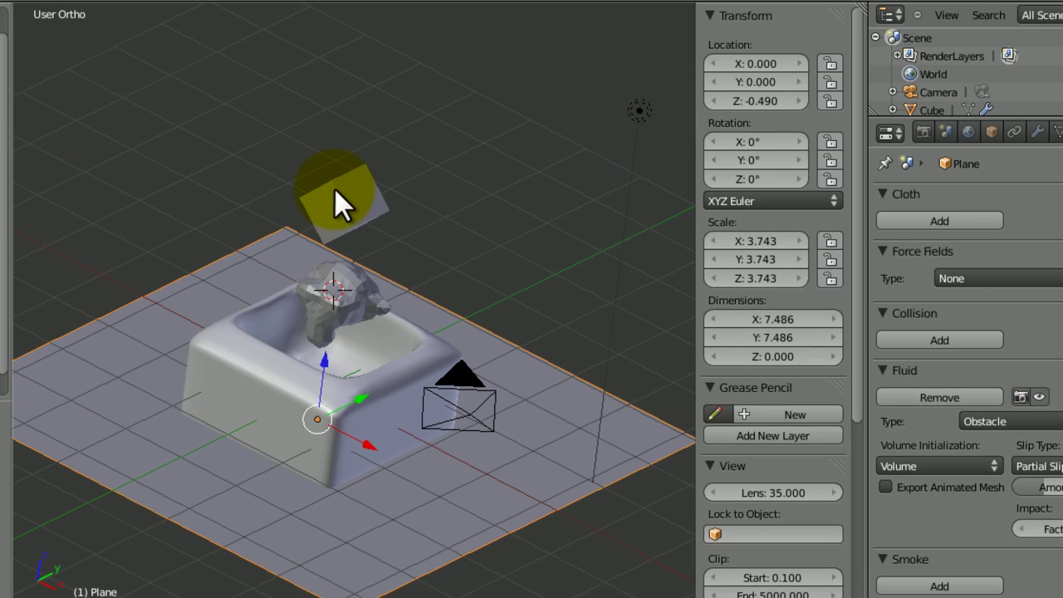
- Select the small cube, try Smoke physics of type Flow on it, and remove the smoke physics
right_click(334, 190)
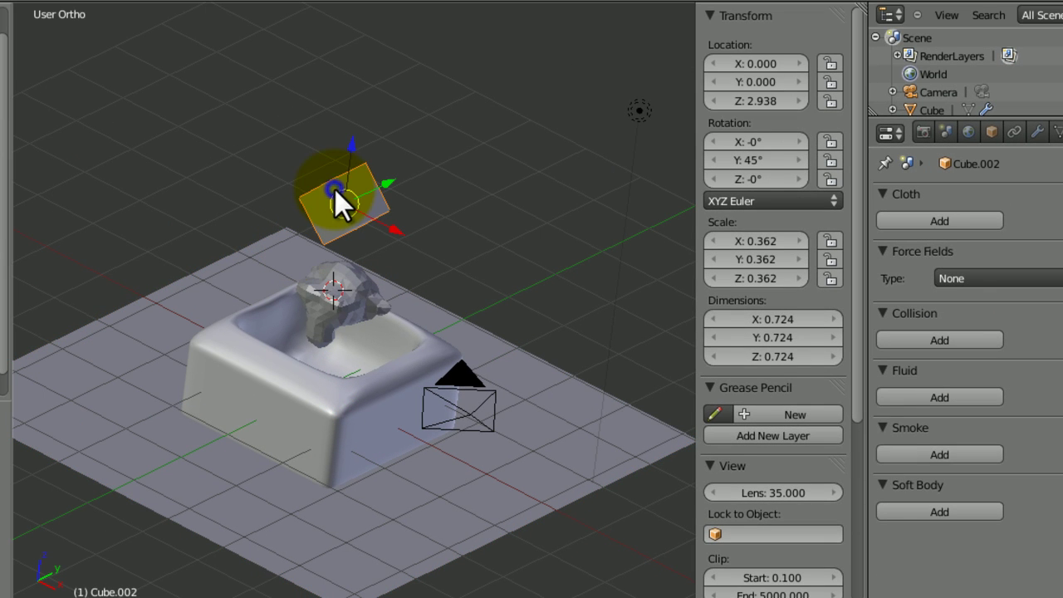
left_click(934, 454)
left_click(1039, 479)
middle_click_drag(365, 387, 503, 457)
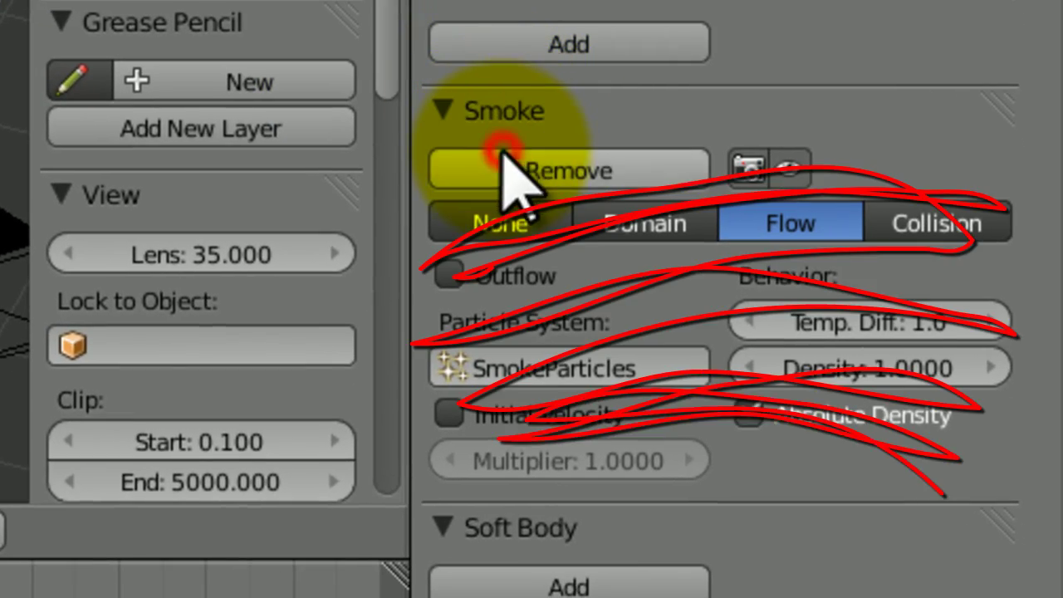
left_click(501, 153)
left_click(448, 110)
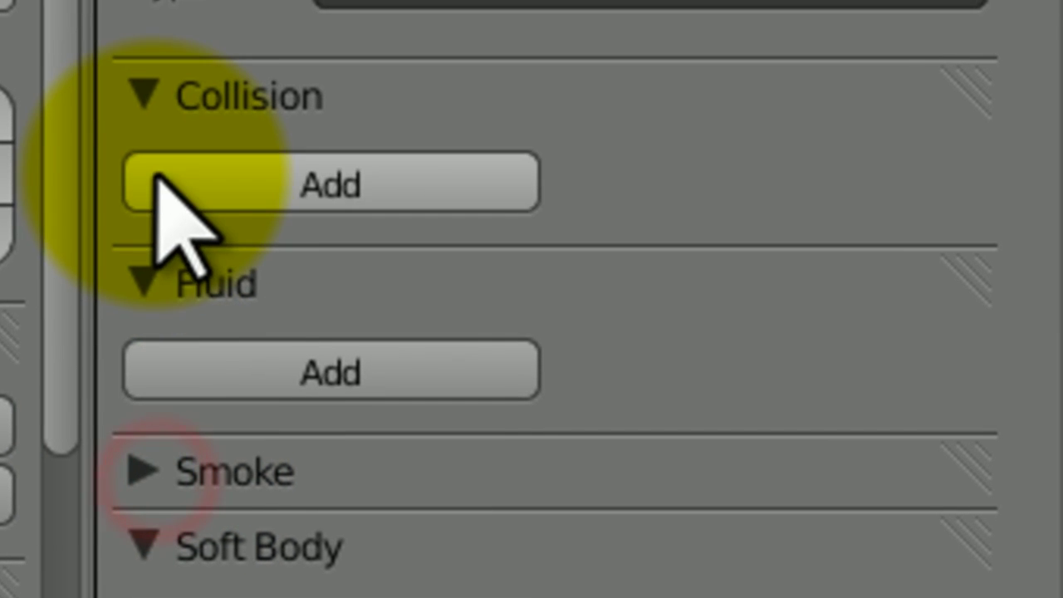
- Enable Fluid physics on the small cube and set its type to Fluid
left_click(240, 366)
left_click(562, 438)
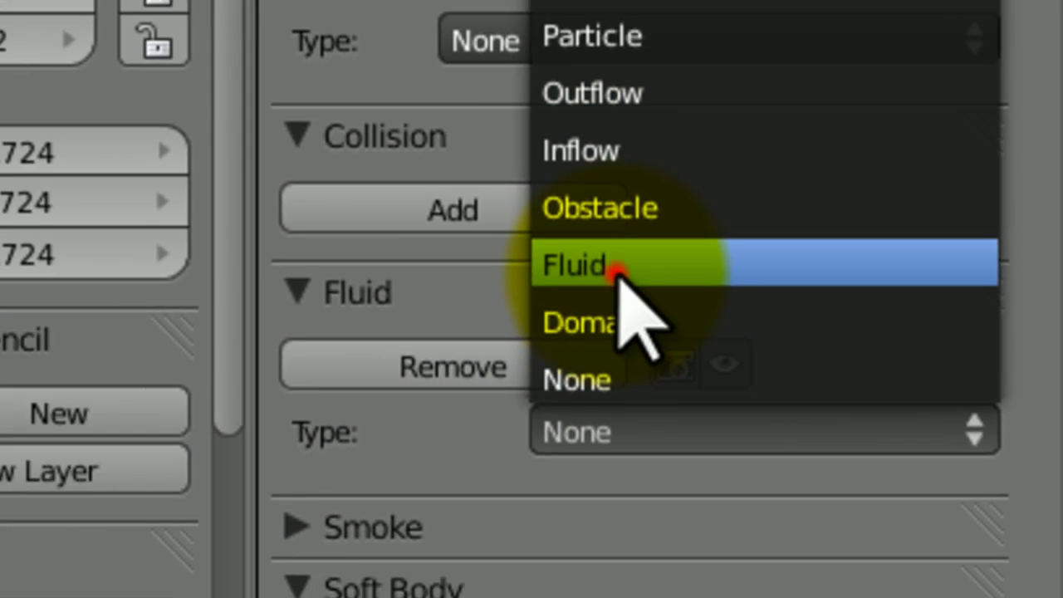
left_click(617, 270)
- Remove the leftover SmokeParticles system from the small cube and return to its physics settings
left_click(1035, 128)
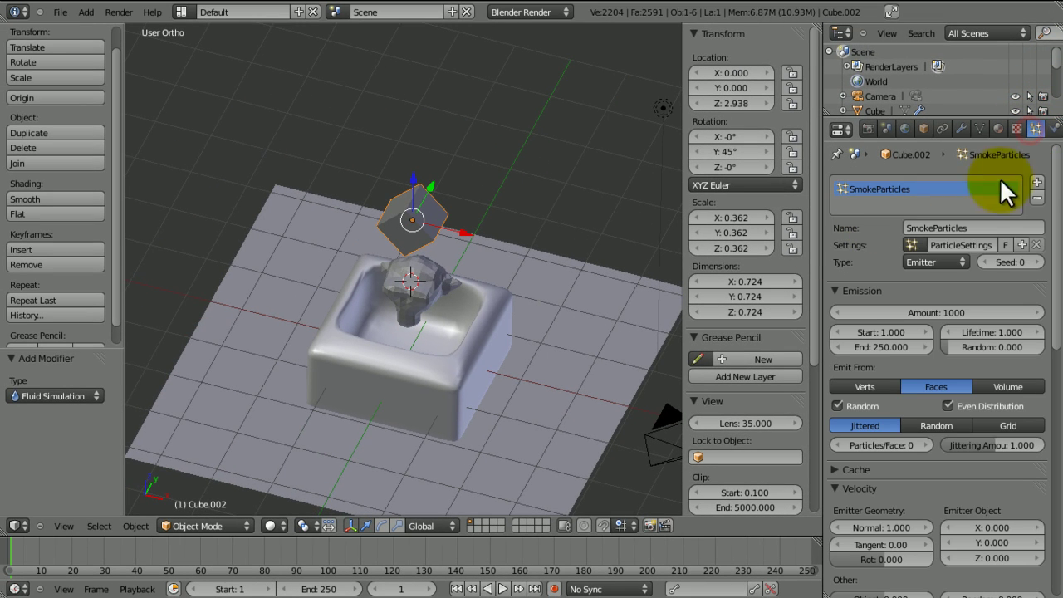
left_click(1037, 197)
left_click(1054, 128)
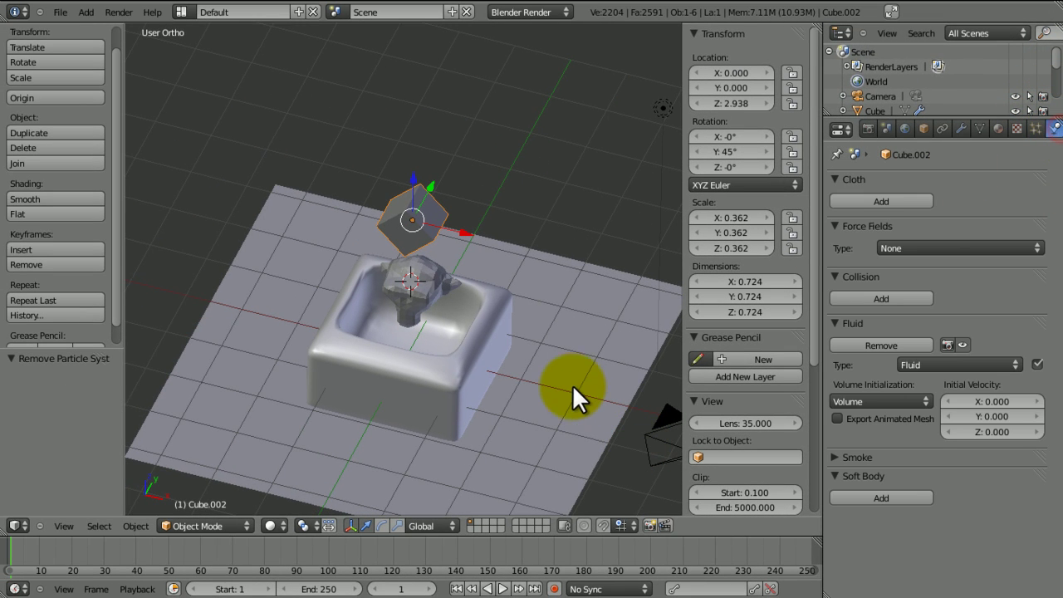
- Select the fluid domain object and set its simulation end time to 6.000
middle_click_drag(462, 339, 441, 296)
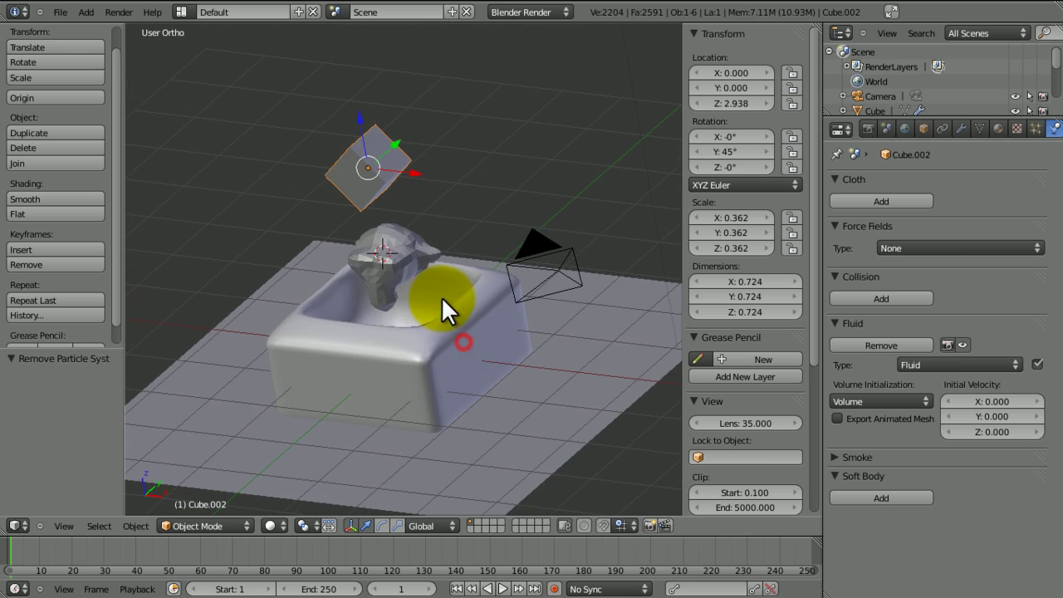
right_click(399, 248)
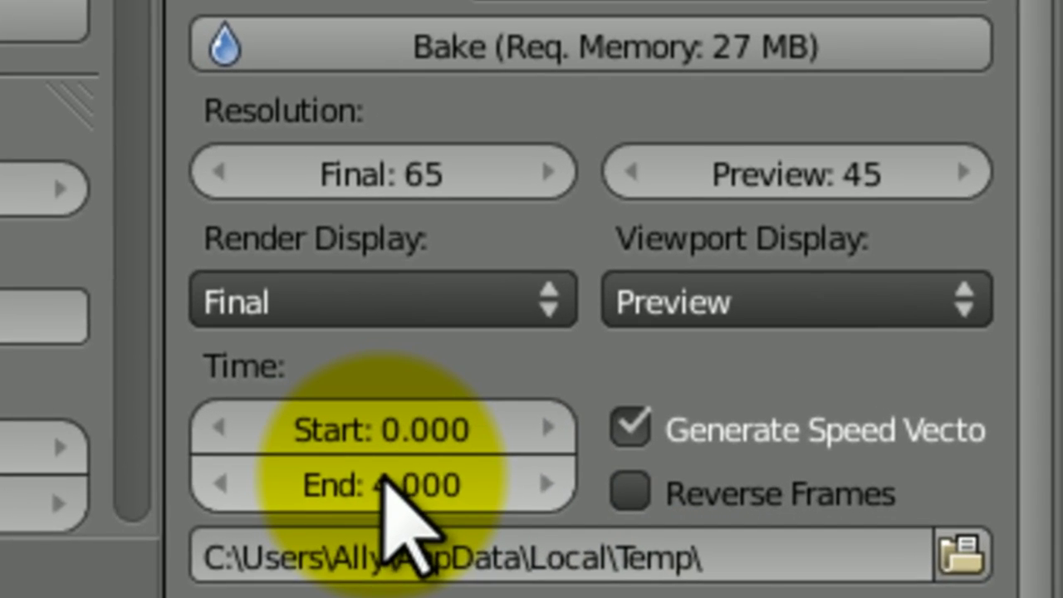
left_click(866, 499)
type("1")
key("Return")
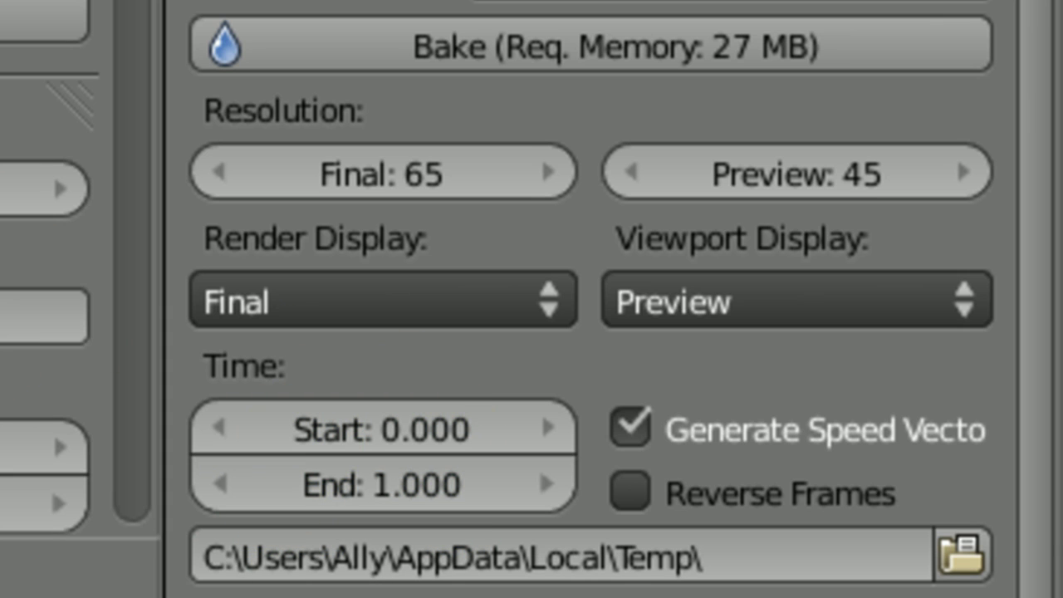
left_click(351, 487)
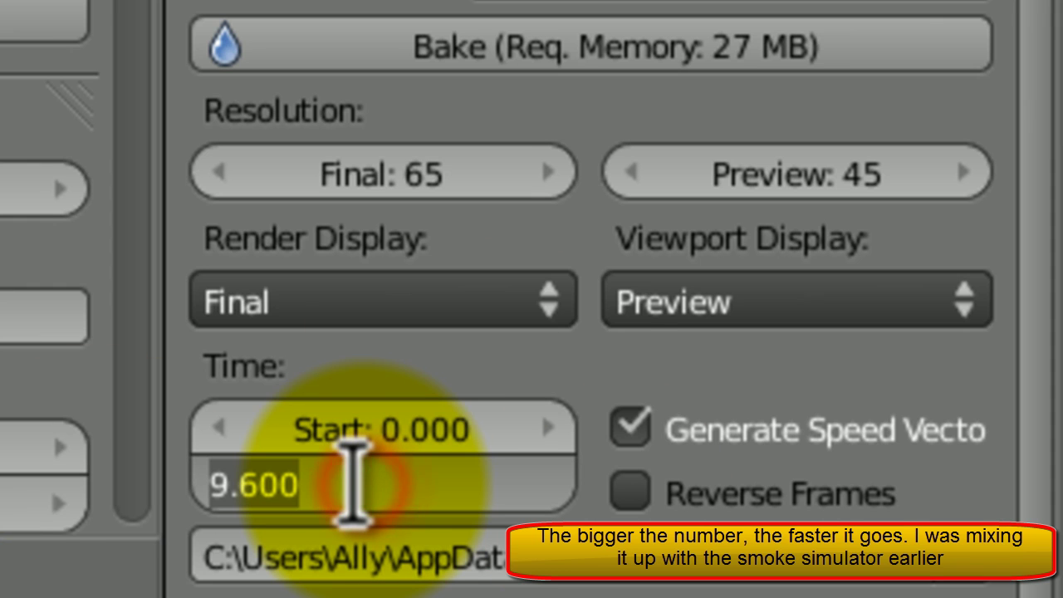
key("Return")
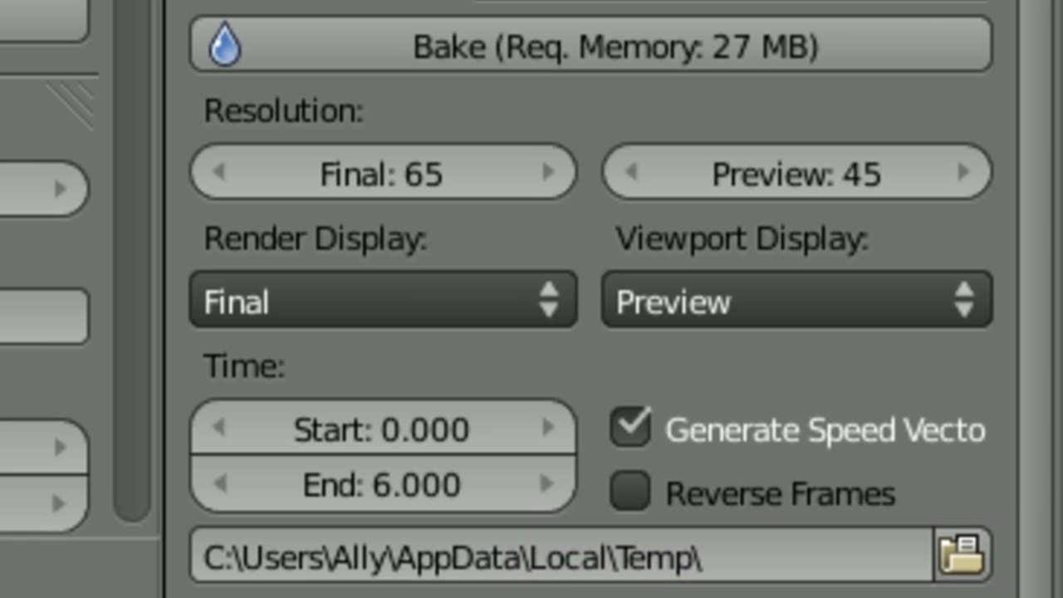
- Set the domain's final and preview resolutions to 100
left_click(403, 163)
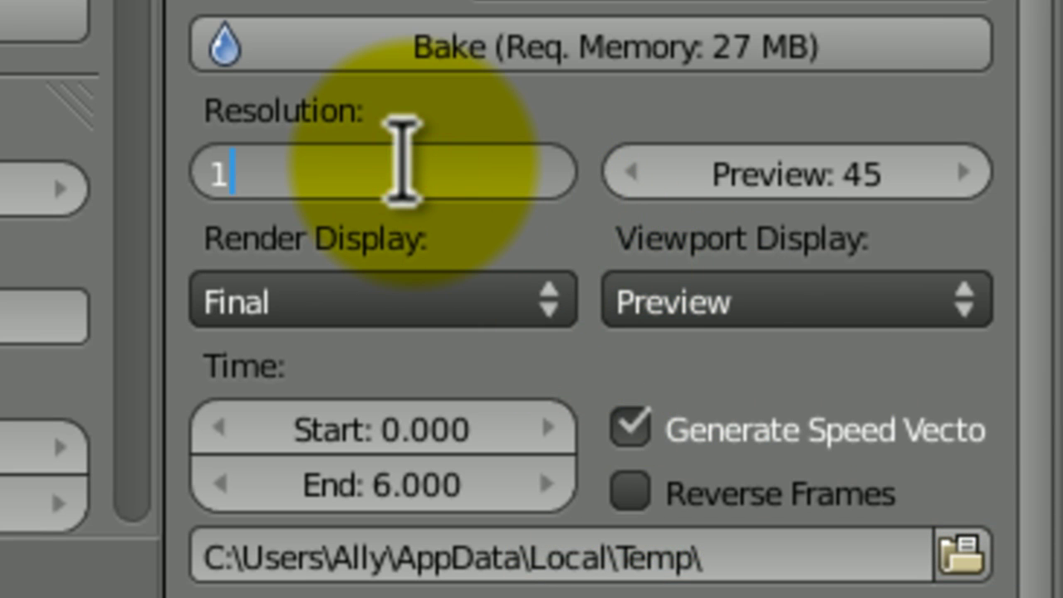
type("100")
key("Return")
left_click(839, 164)
type("100")
key("Return")
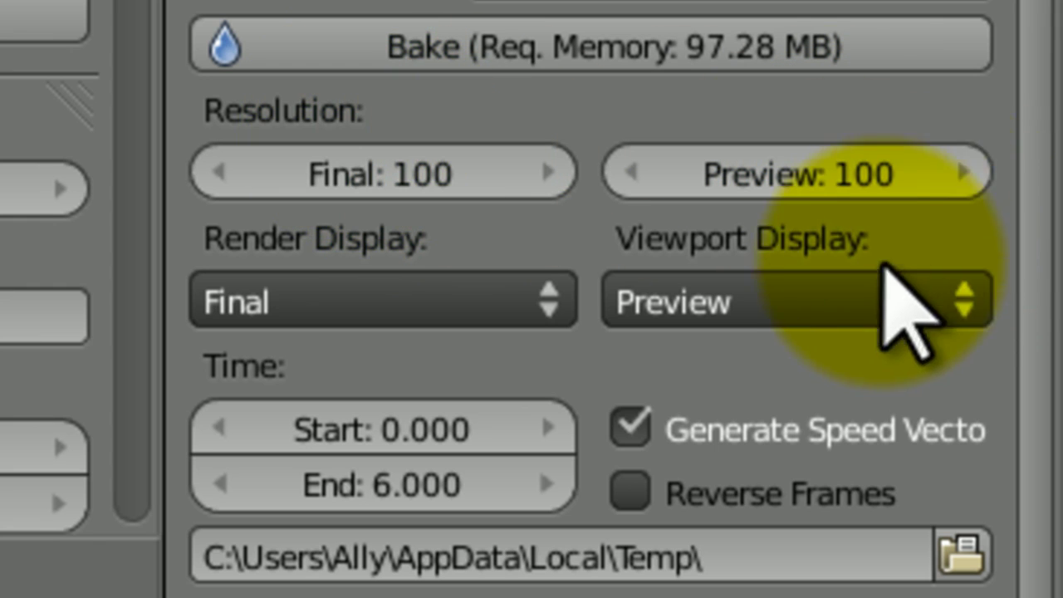
- Set the domain's viewport display to Final and check the render display options, keeping Final
left_click(887, 295)
left_click(664, 118)
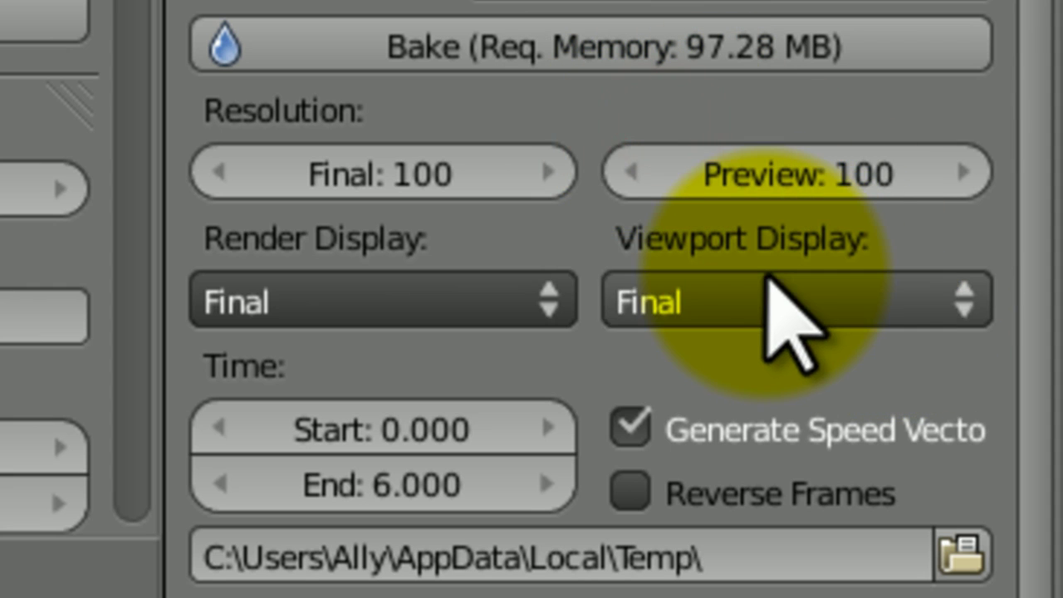
left_click(430, 296)
left_click(814, 311)
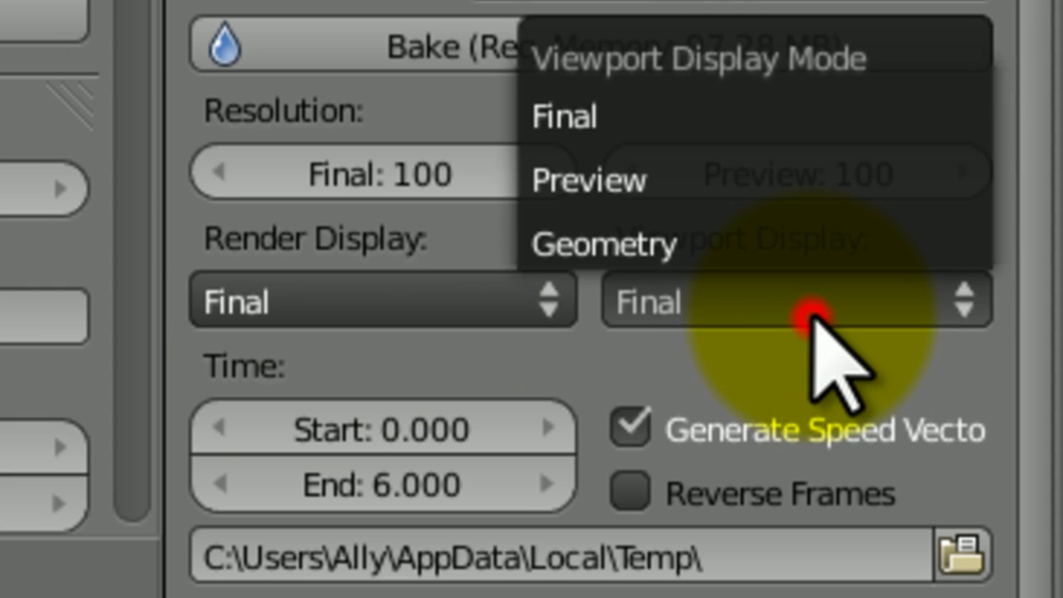
left_click(707, 324)
left_click(535, 304)
left_click(676, 305)
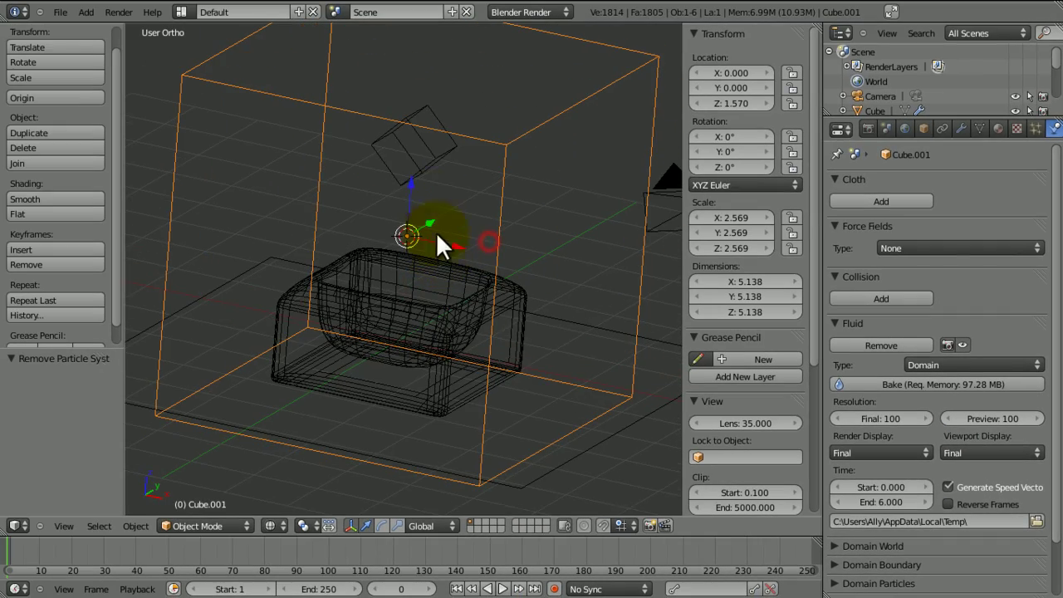
- Review the fluid settings of the small cube and the basin, including the basin's slip type options
right_click(405, 163)
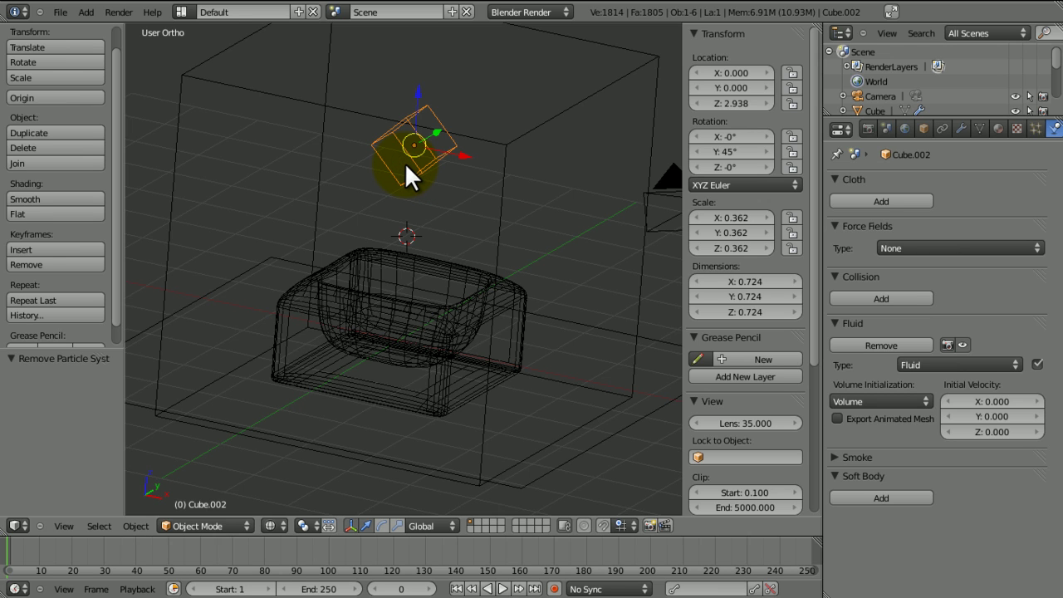
right_click(423, 276)
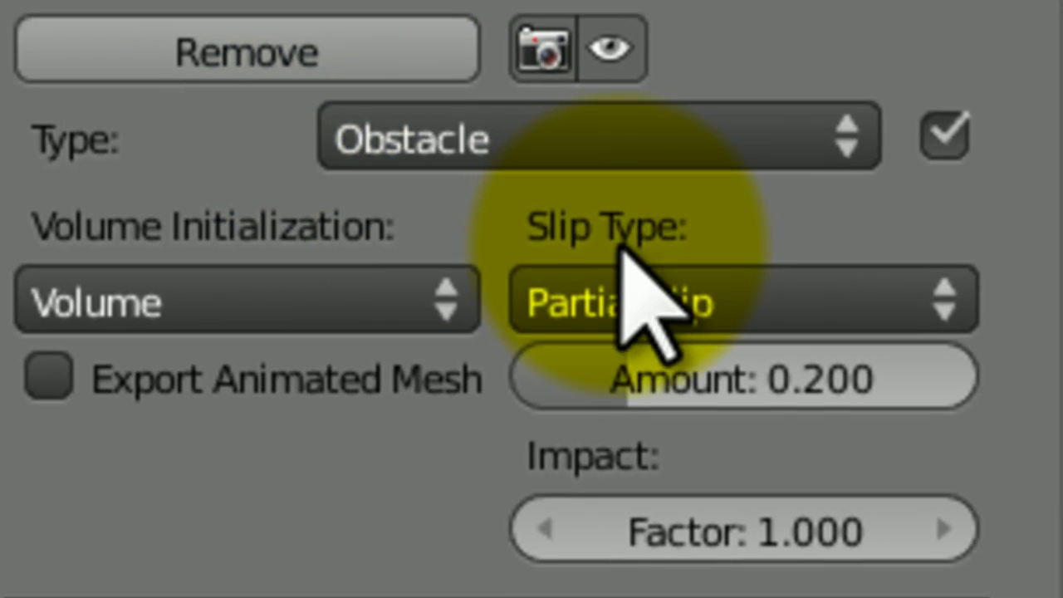
left_click(965, 398)
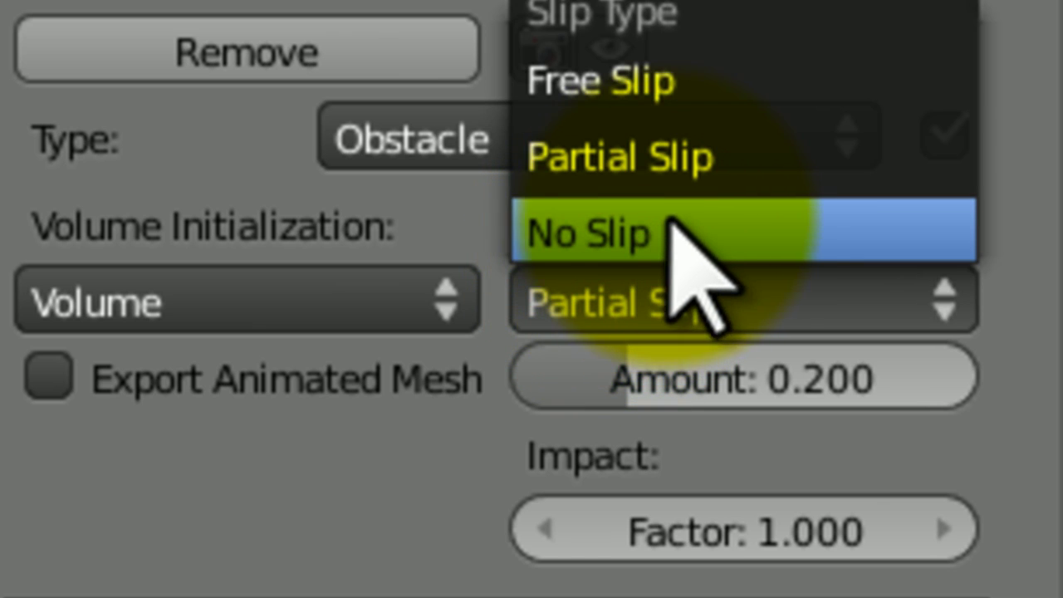
left_click(801, 172)
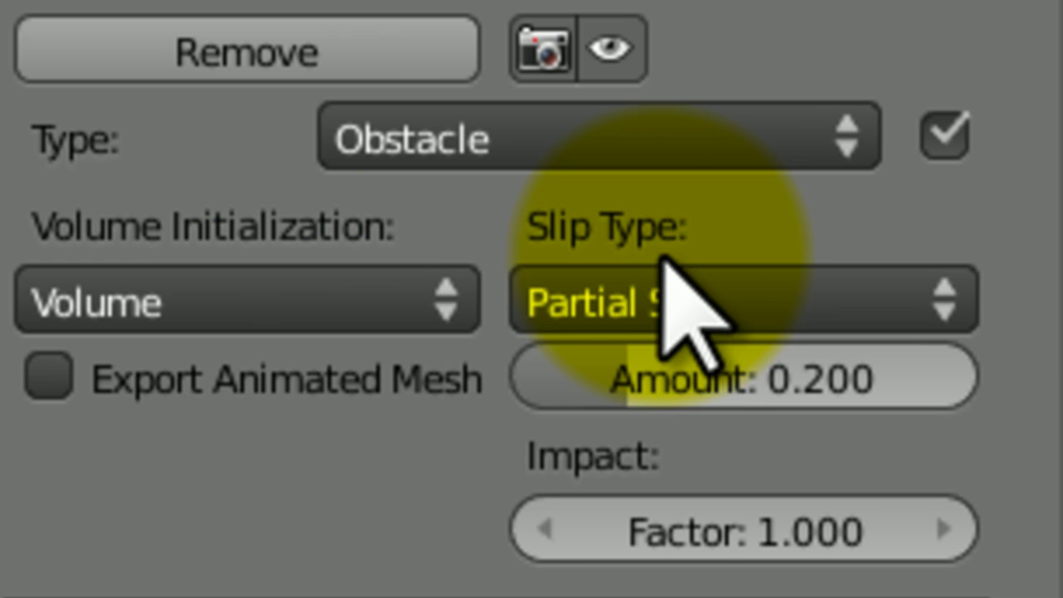
- Set the basin obstacle's slip type to Free Slip and select the ground plane to check its fluid settings
left_click(665, 259)
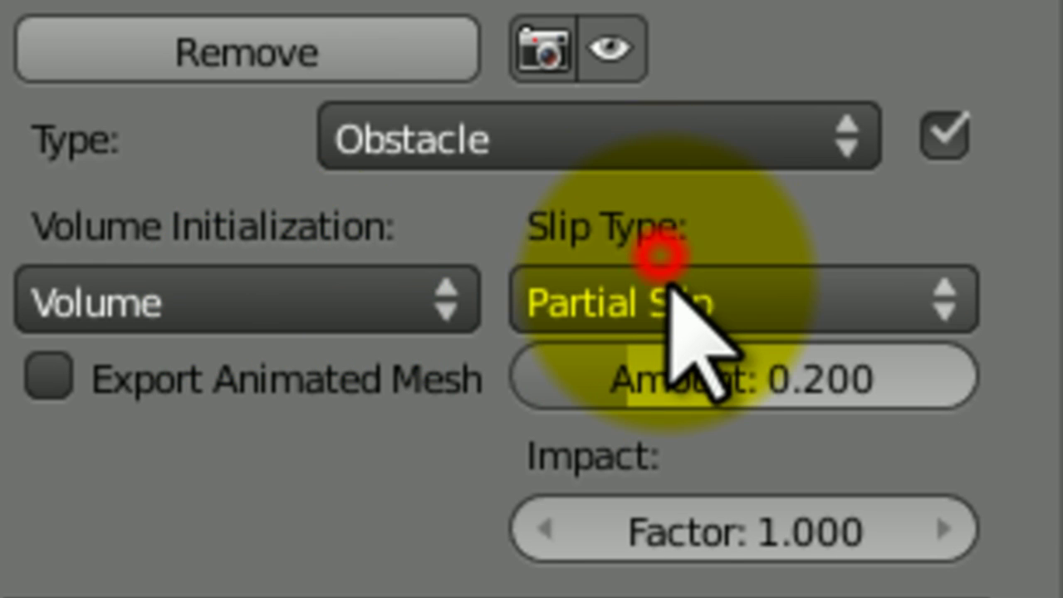
left_click(652, 62)
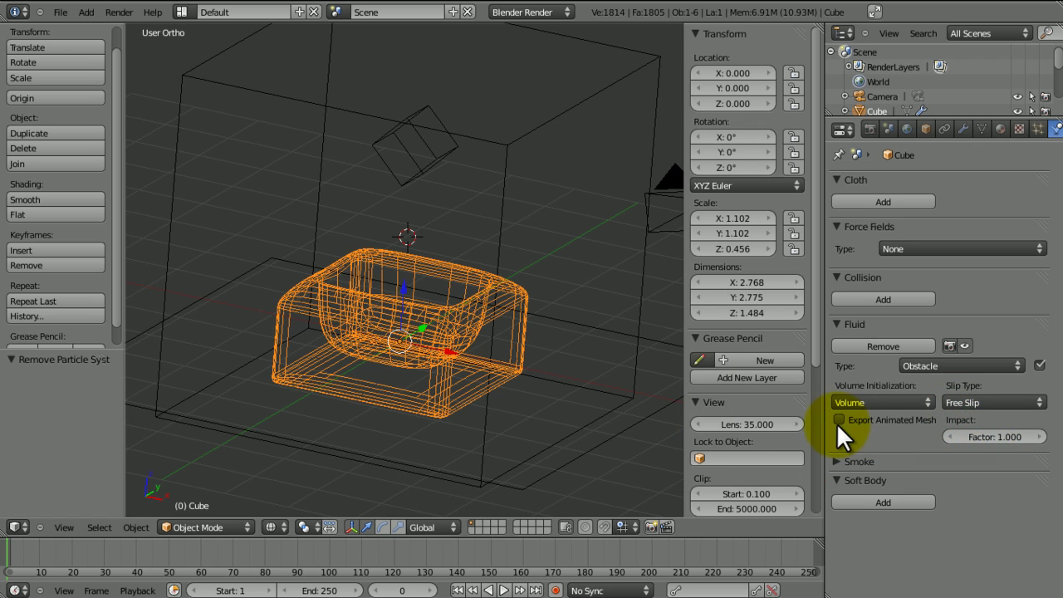
right_click(602, 441)
right_click(609, 444)
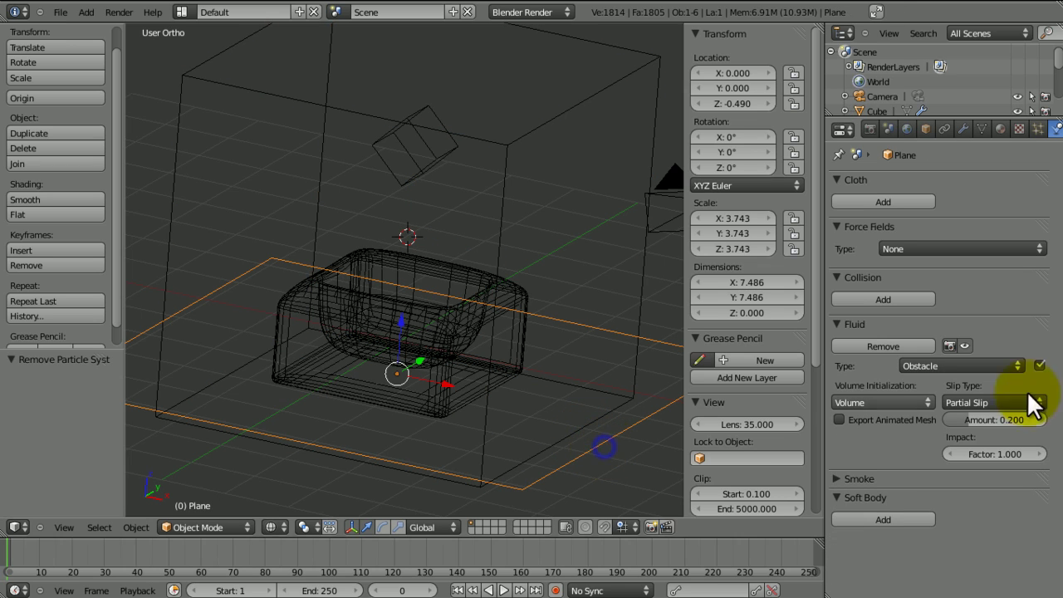
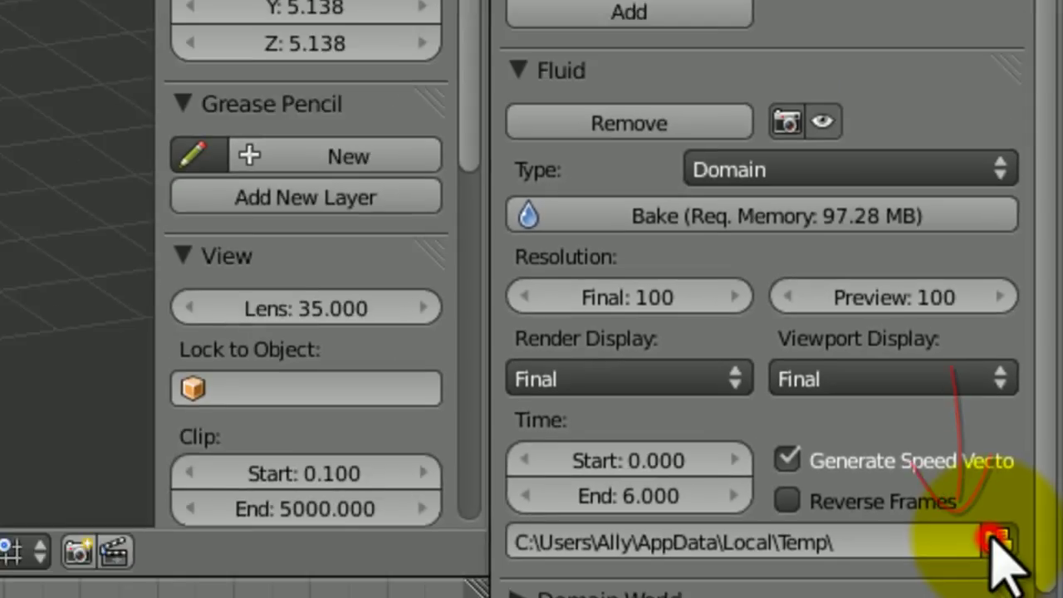
- Browse for the domain's bake location in the desktop's Blender Fluid Bake folder and look through its old bake files
left_click(960, 558)
left_click(39, 219)
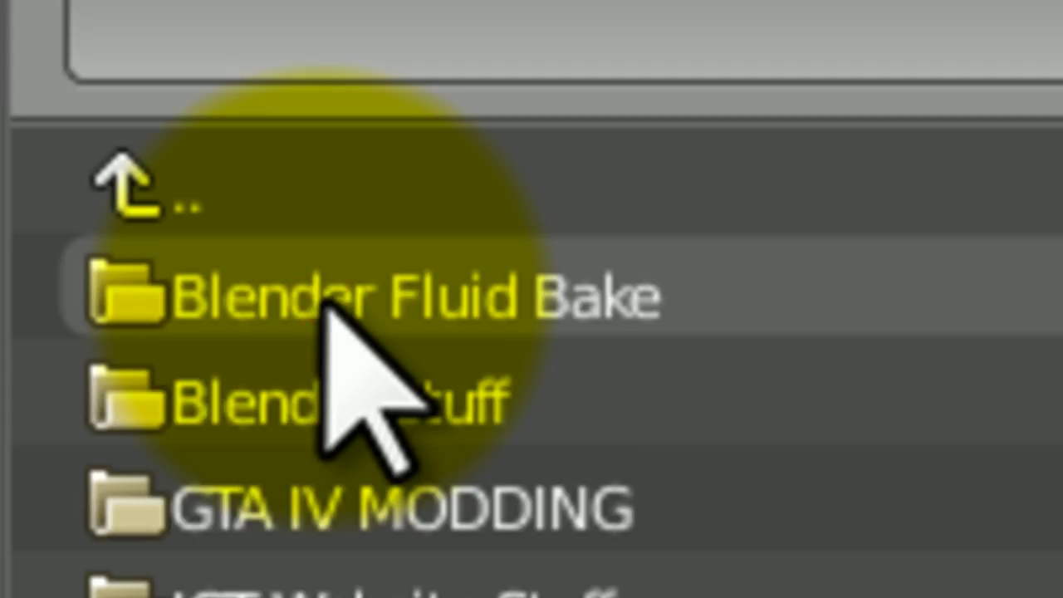
left_click(325, 299)
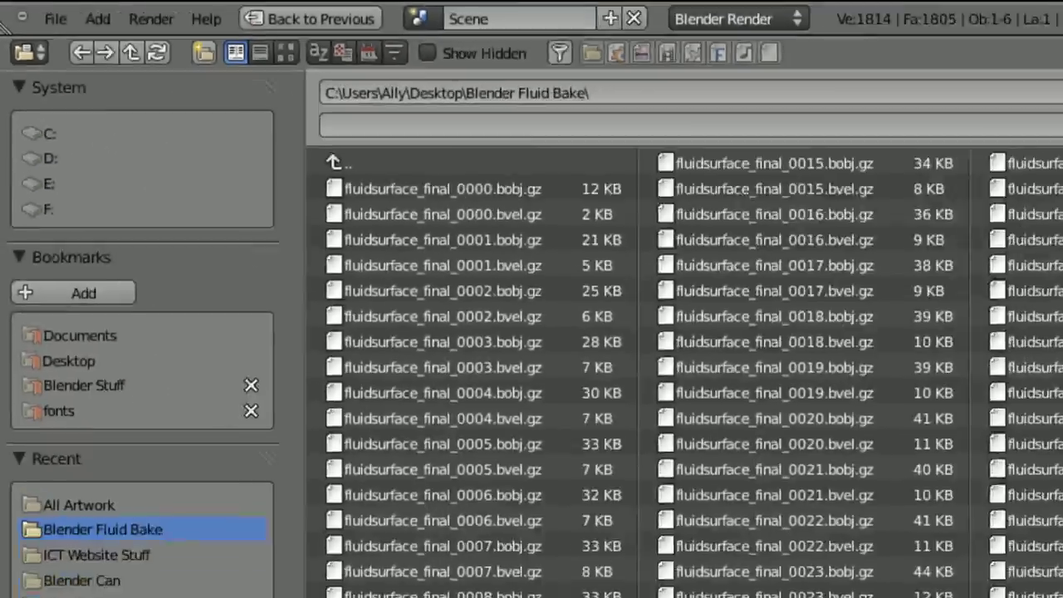
left_click(284, 591)
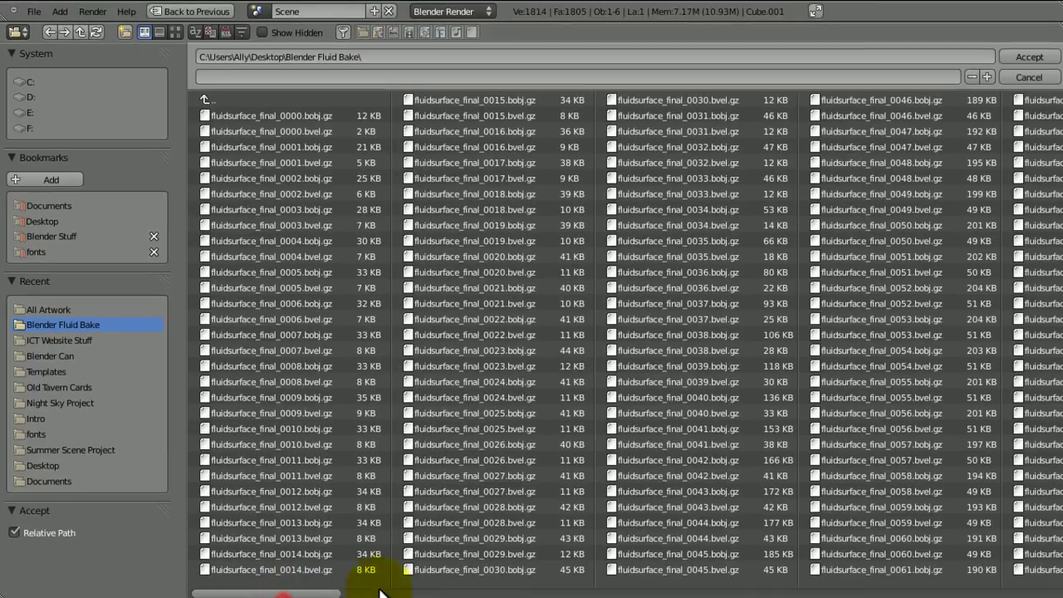
left_click_drag(327, 589, 457, 589)
left_click_drag(391, 595, 195, 564)
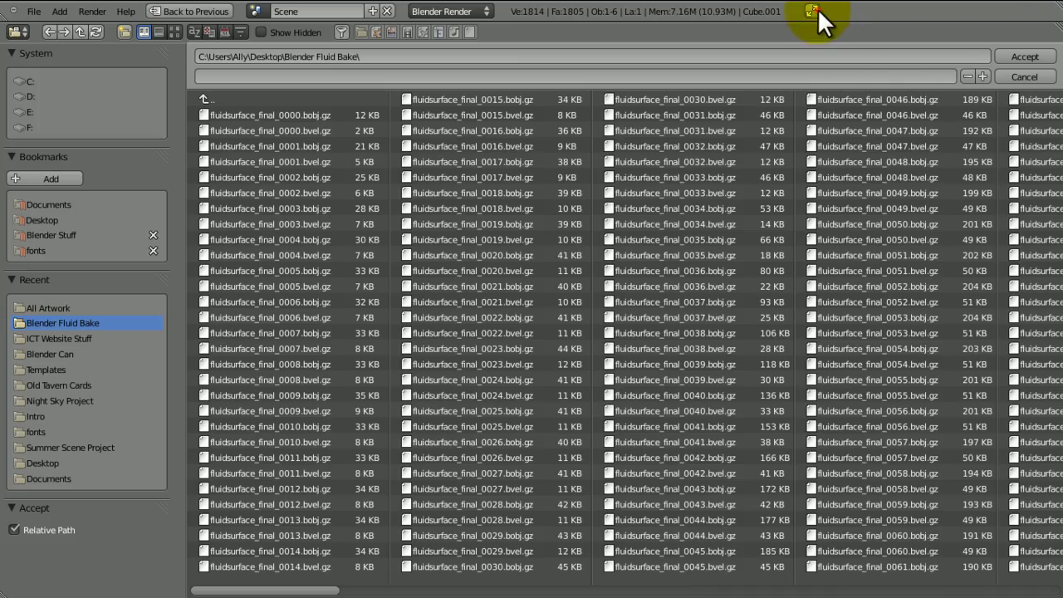
- Switch to Windows Explorer and delete all old bake files from the desktop's Blender Fluid Bake folder
left_click(813, 11)
left_click(993, 8)
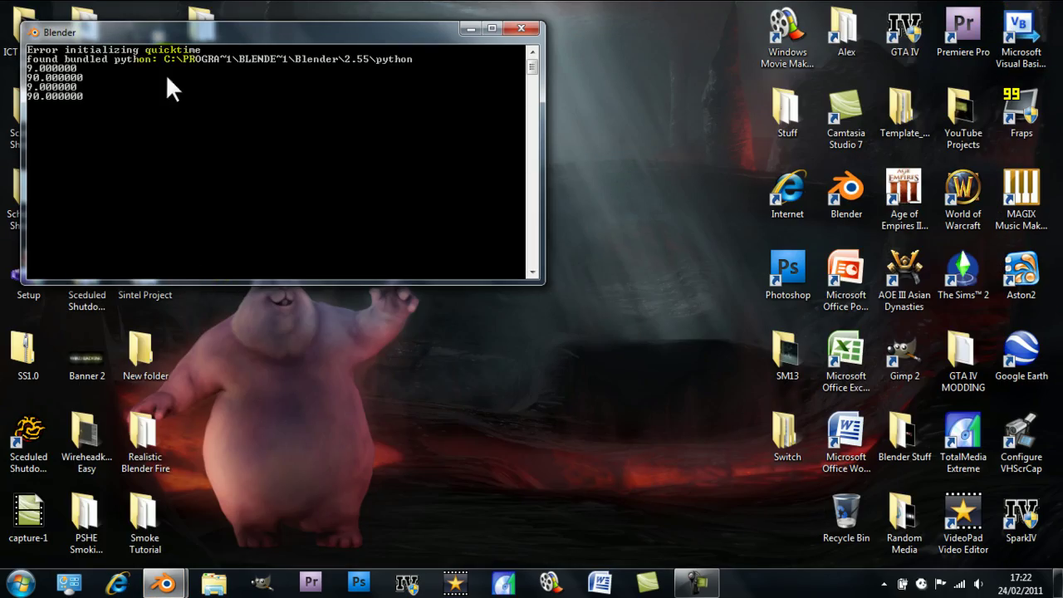
left_click_drag(163, 38, 511, 142)
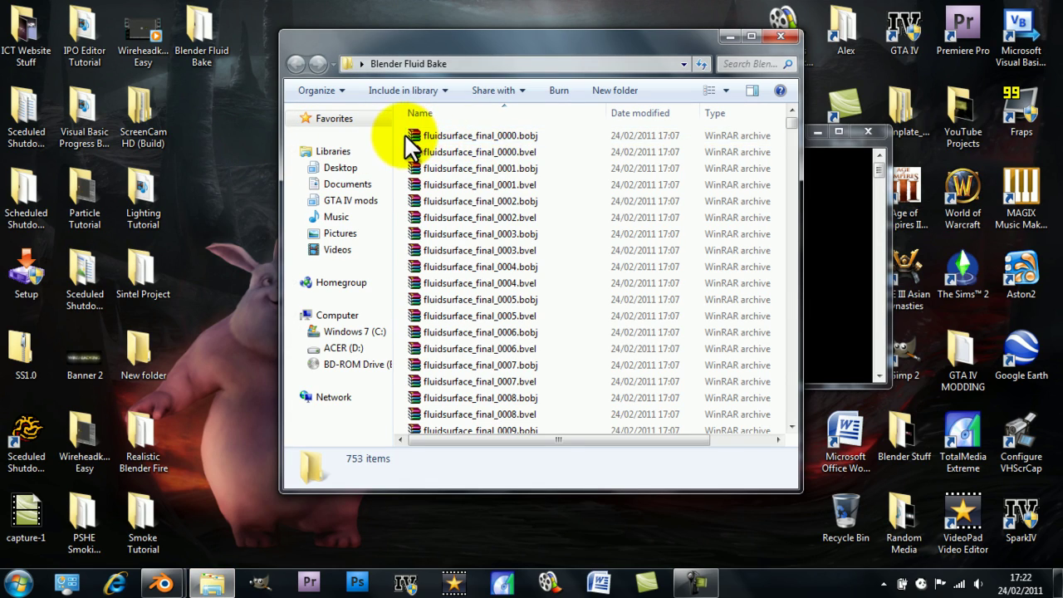
left_click_drag(413, 149, 550, 446)
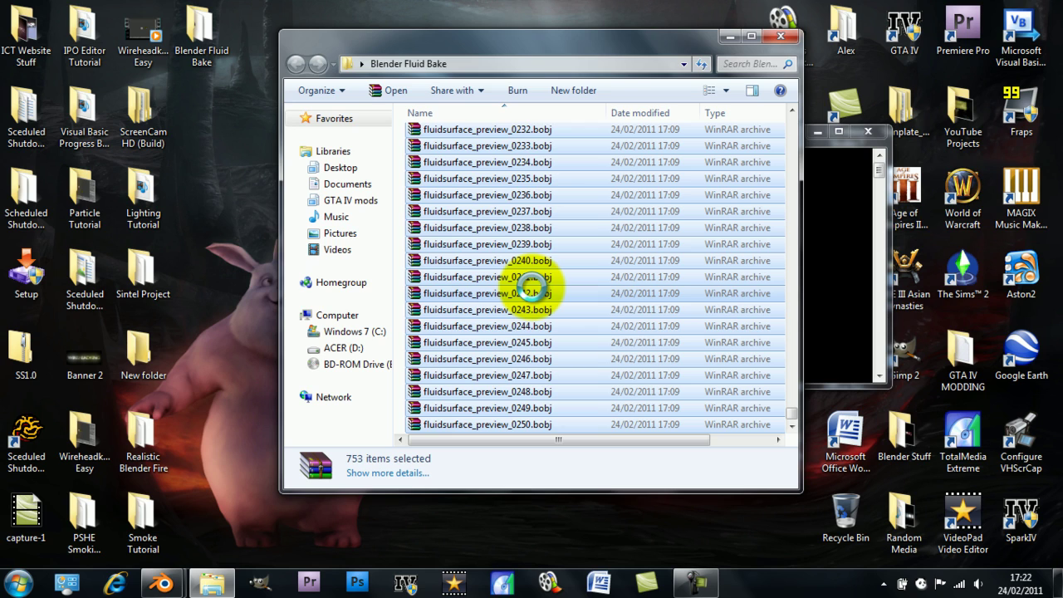
key("Delete")
key("Return")
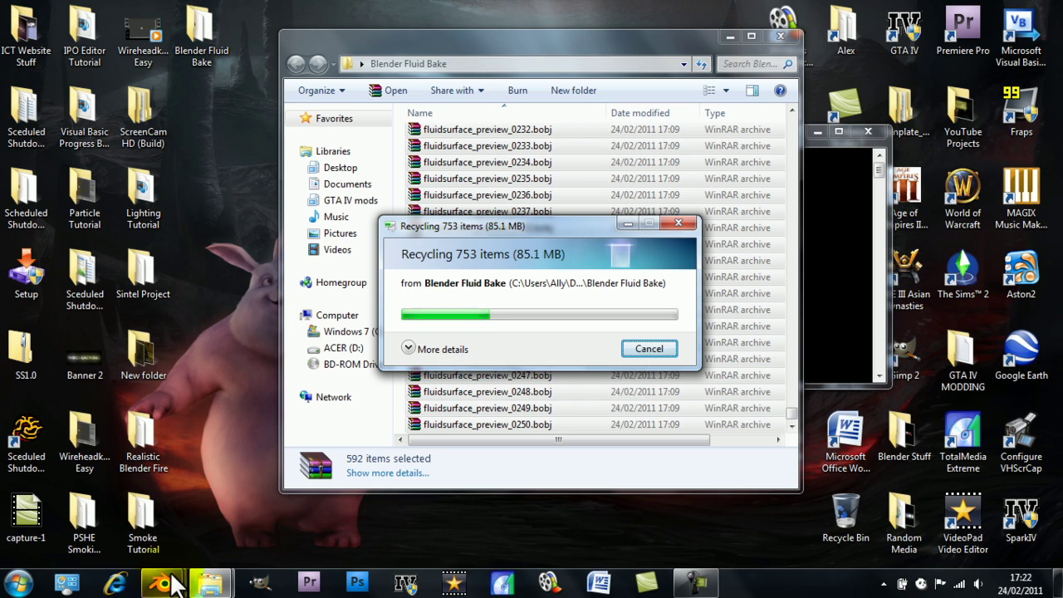
- Switch back to Blender and set the domain's bake output path to the Blender Fluid Bake folder on the desktop
left_click(260, 527)
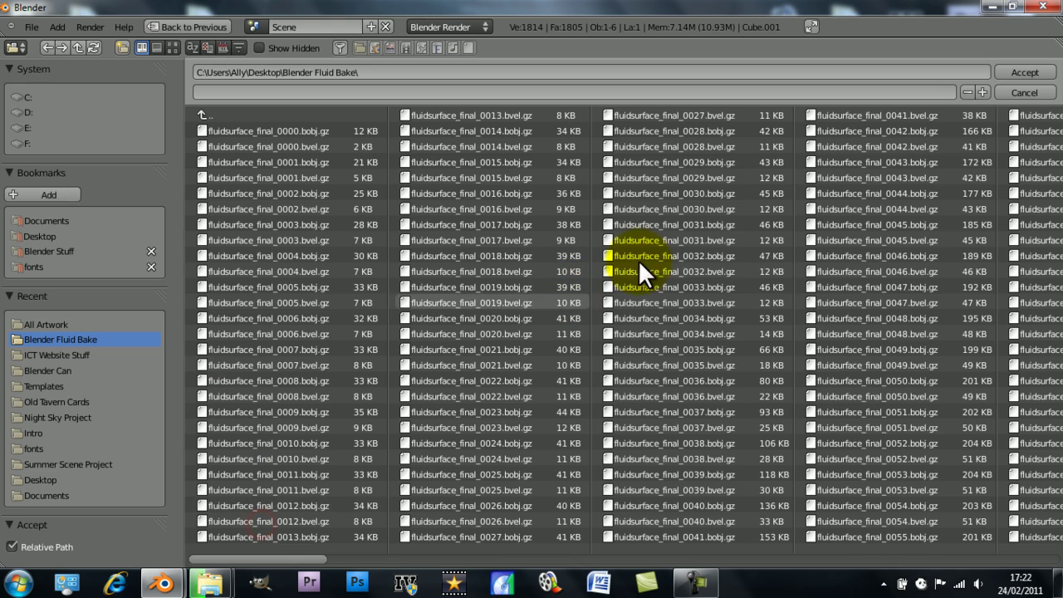
left_click(1023, 94)
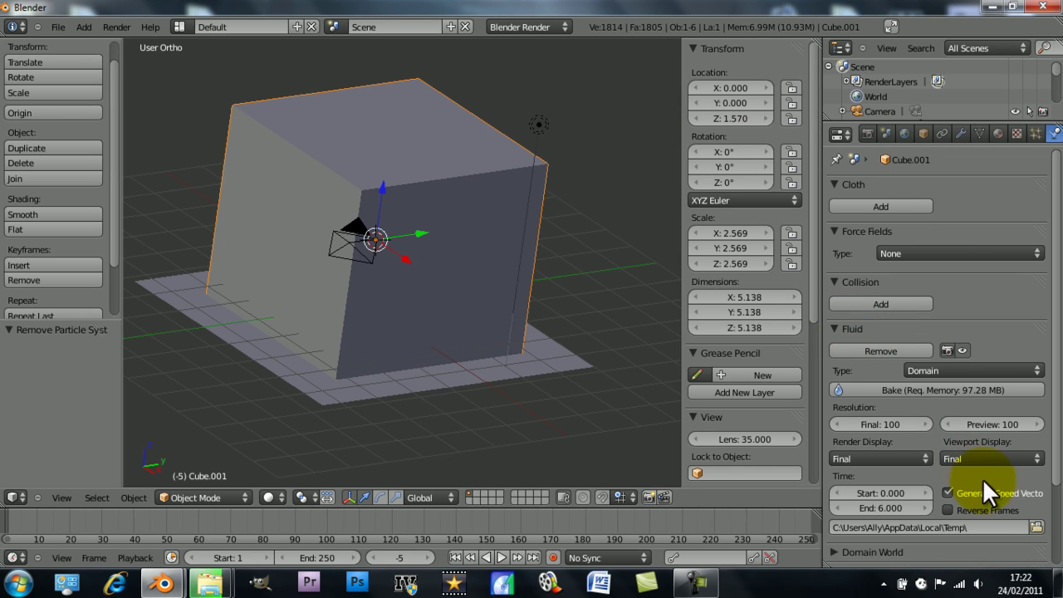
left_click(1038, 528)
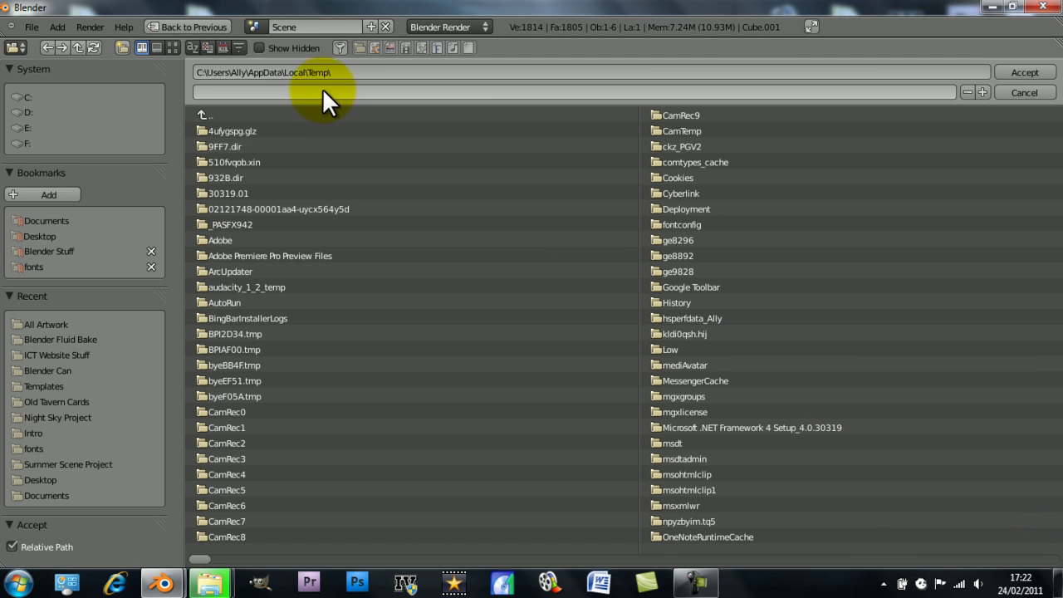
left_click(398, 72)
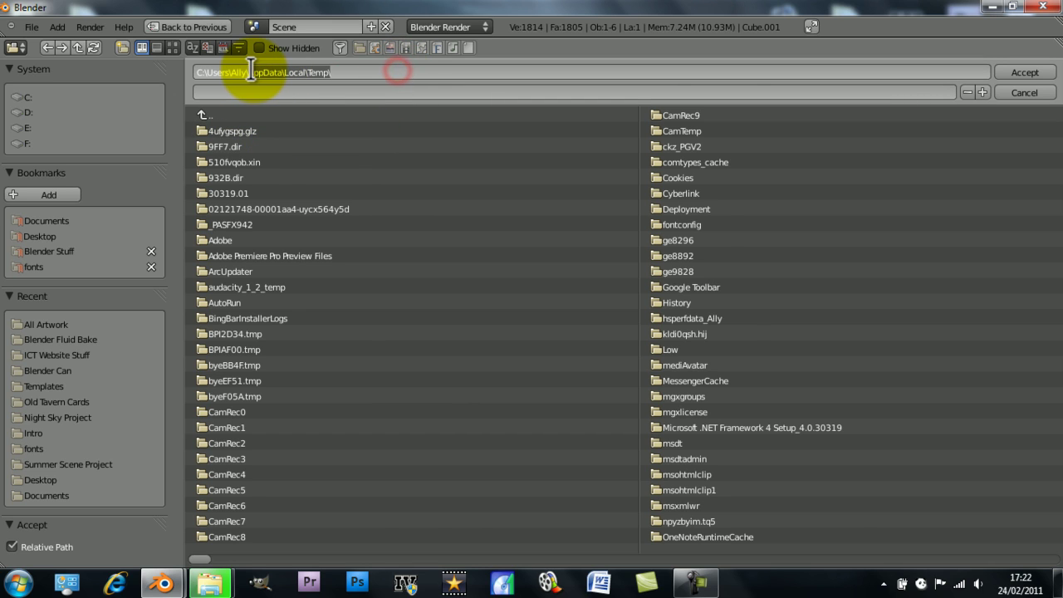
type("C:\\Users\\Ally\\deskto")
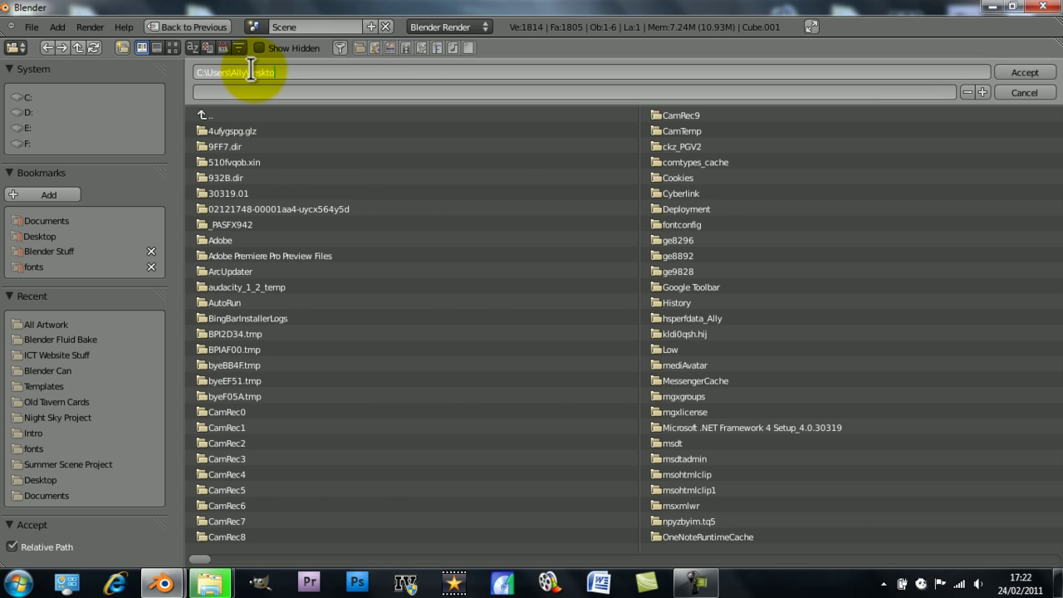
type("p")
key("Return")
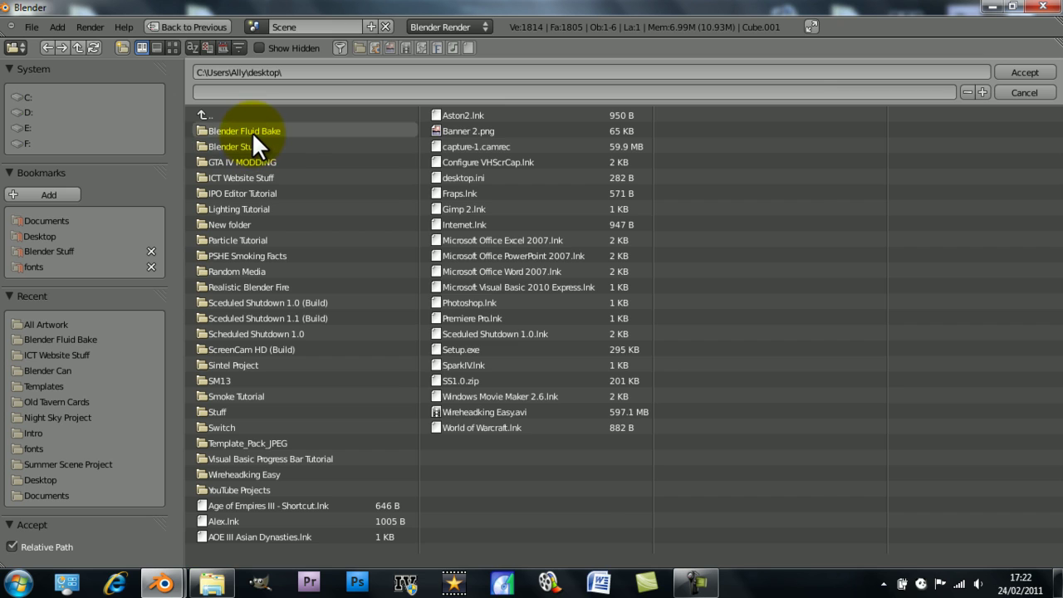
left_click(249, 131)
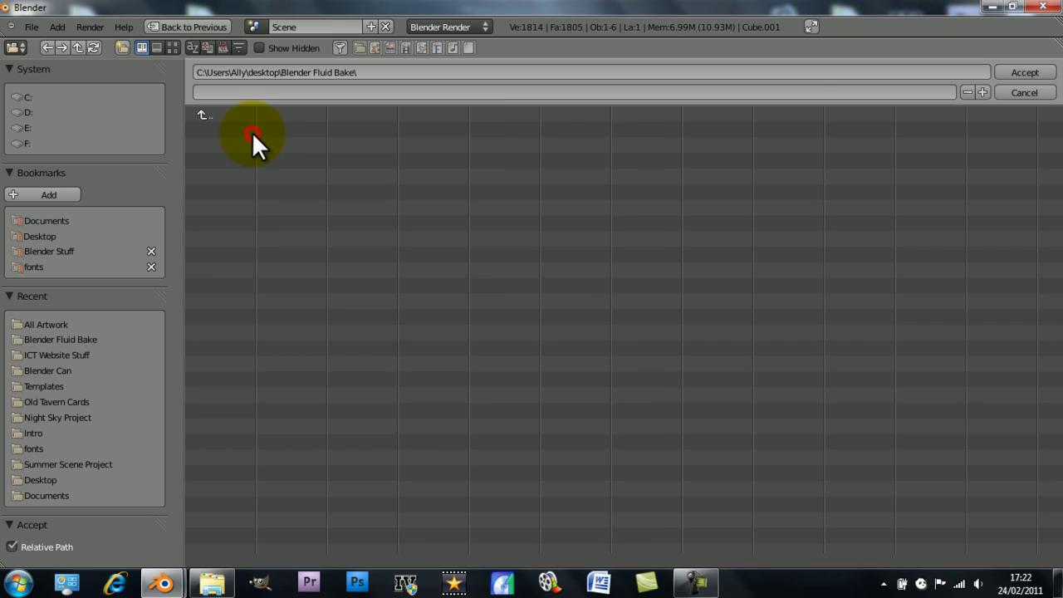
left_click(1026, 71)
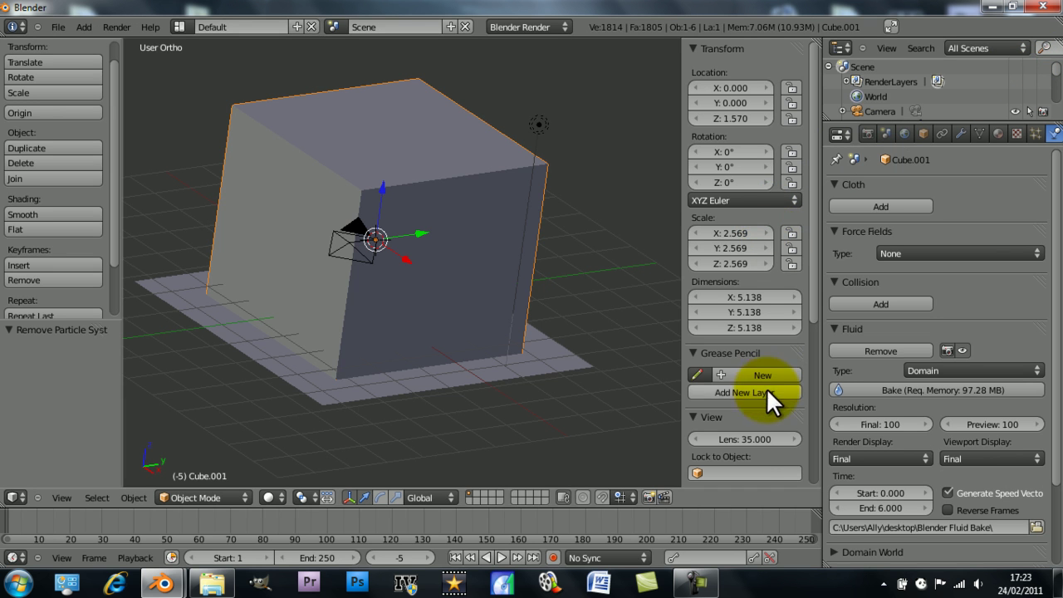
- Check the bake output folder in Windows Explorer, return to full-screen Blender and bake the domain's fluid simulation
left_click(211, 584)
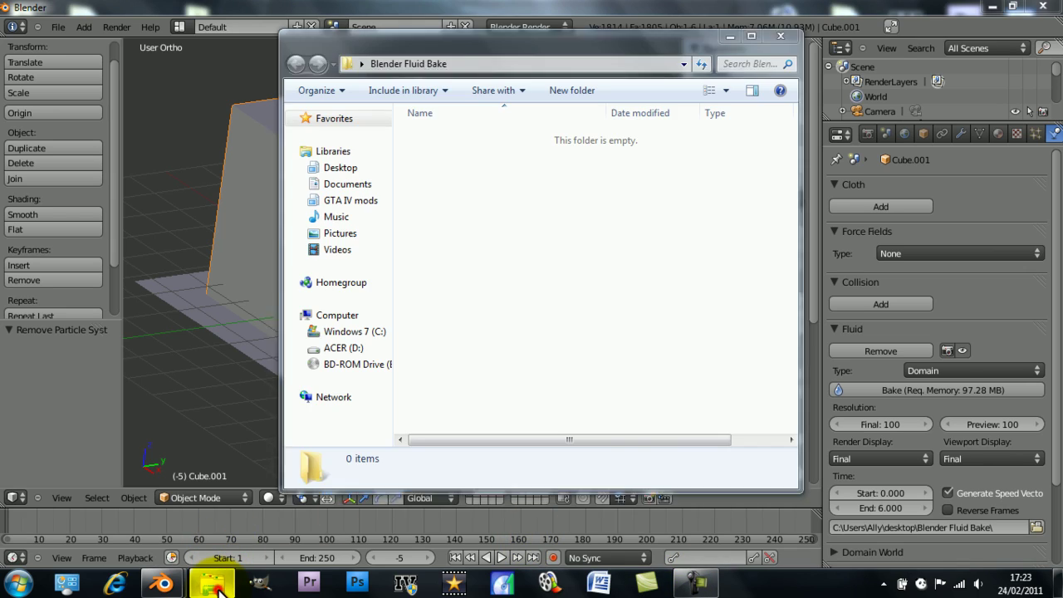
left_click(211, 584)
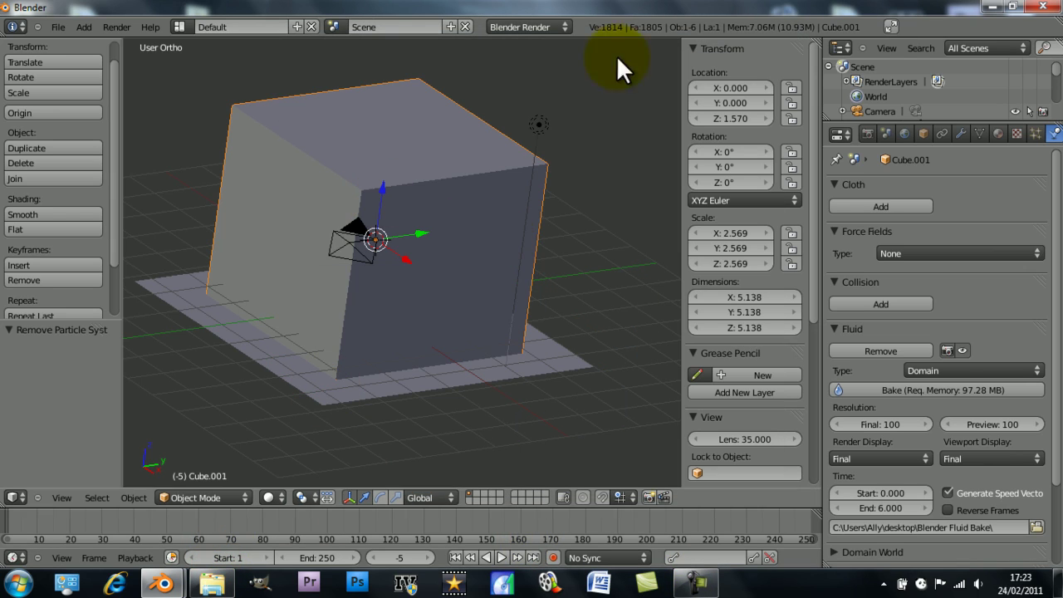
left_click(890, 26)
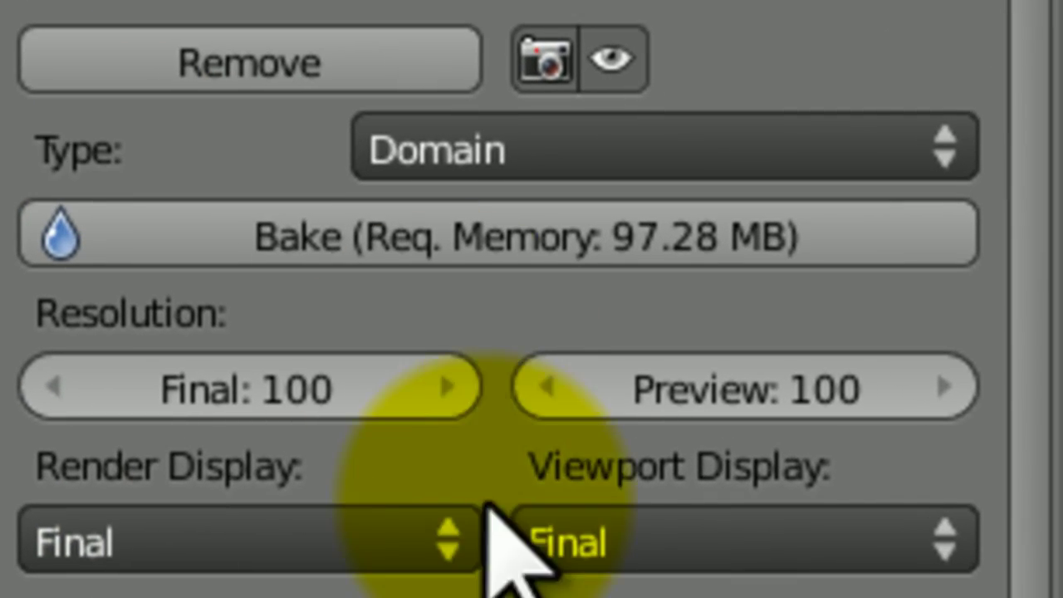
left_click(421, 237)
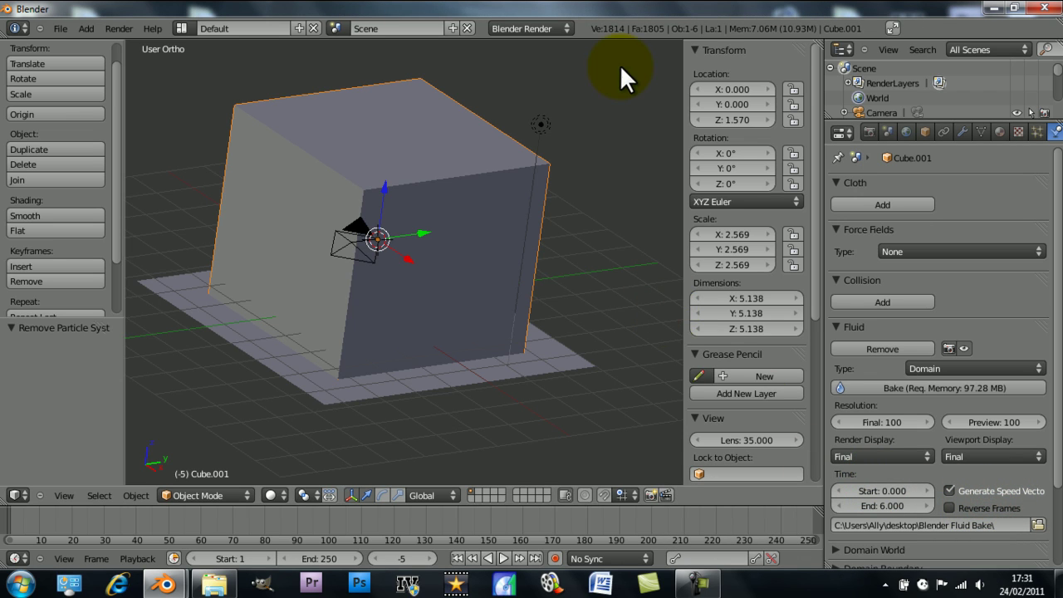
left_click(891, 29)
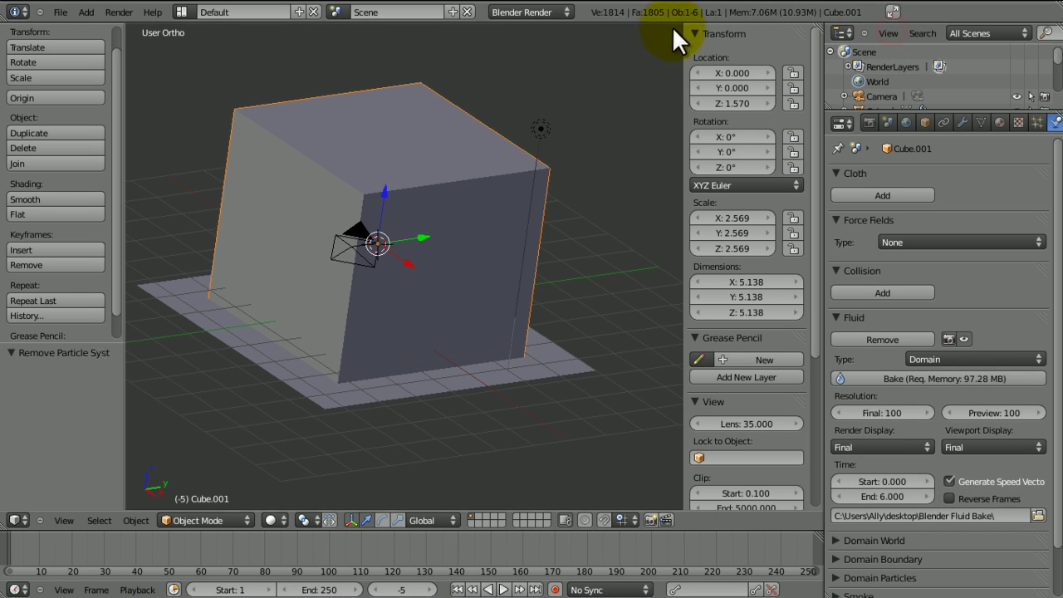
- Play back the baked fluid animation, watching the liquid from the front and from above
key("KP_1")
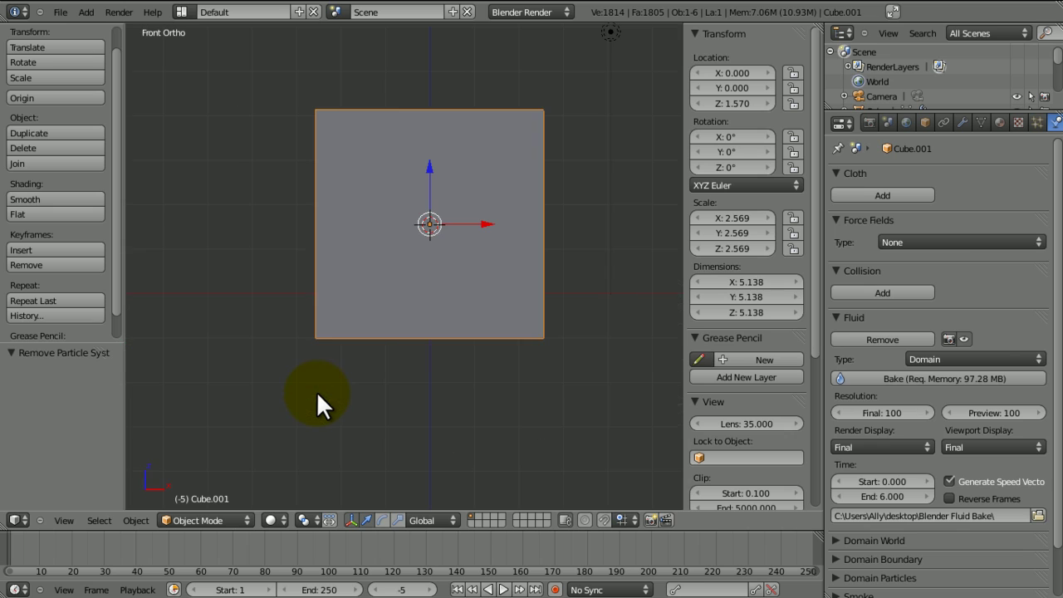
key("alt+a")
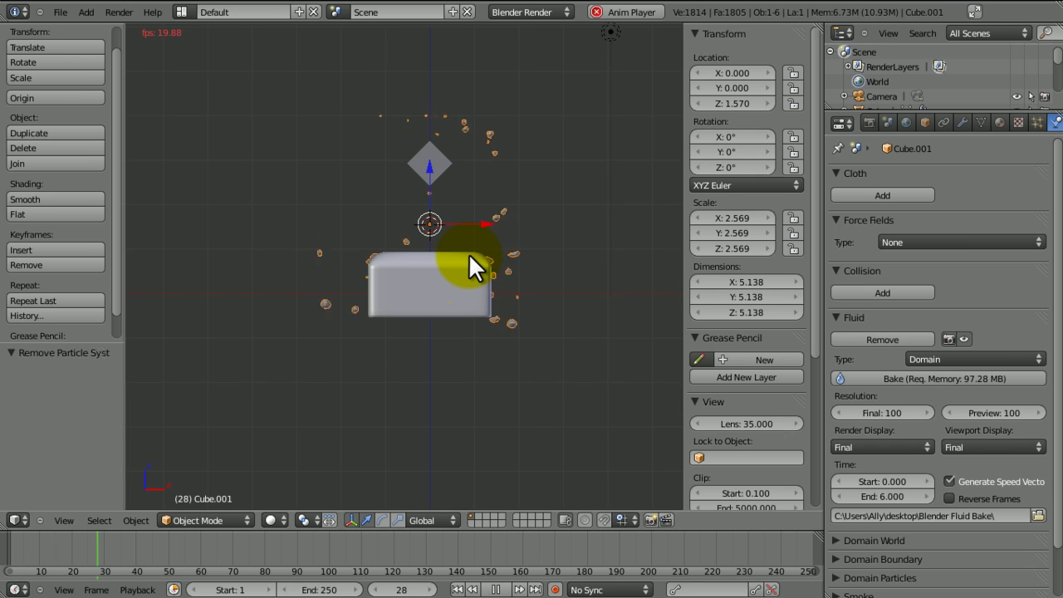
middle_click_drag(469, 253, 411, 338)
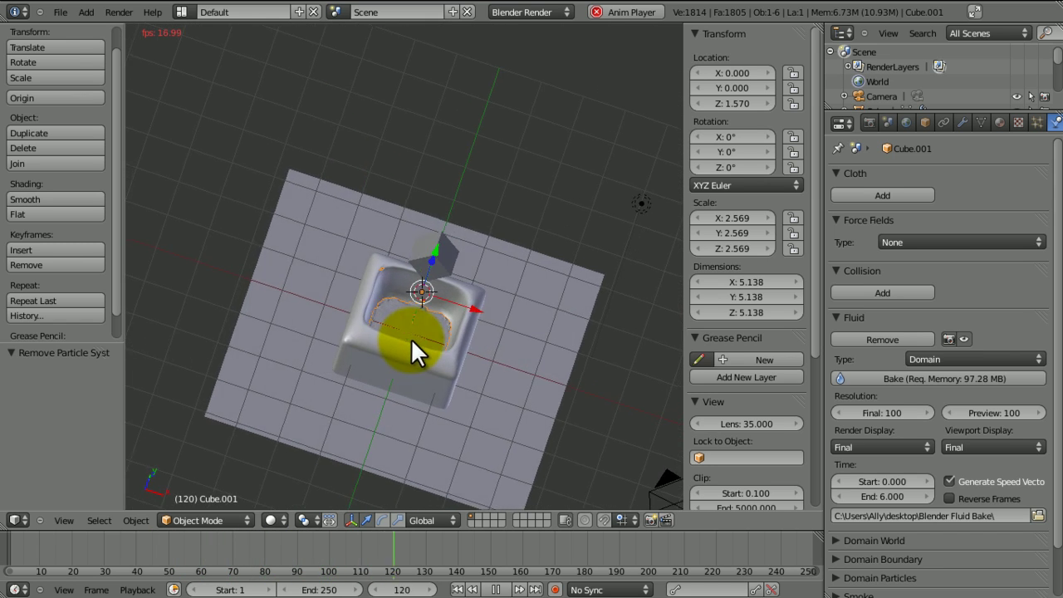
key("Escape")
key("alt+a")
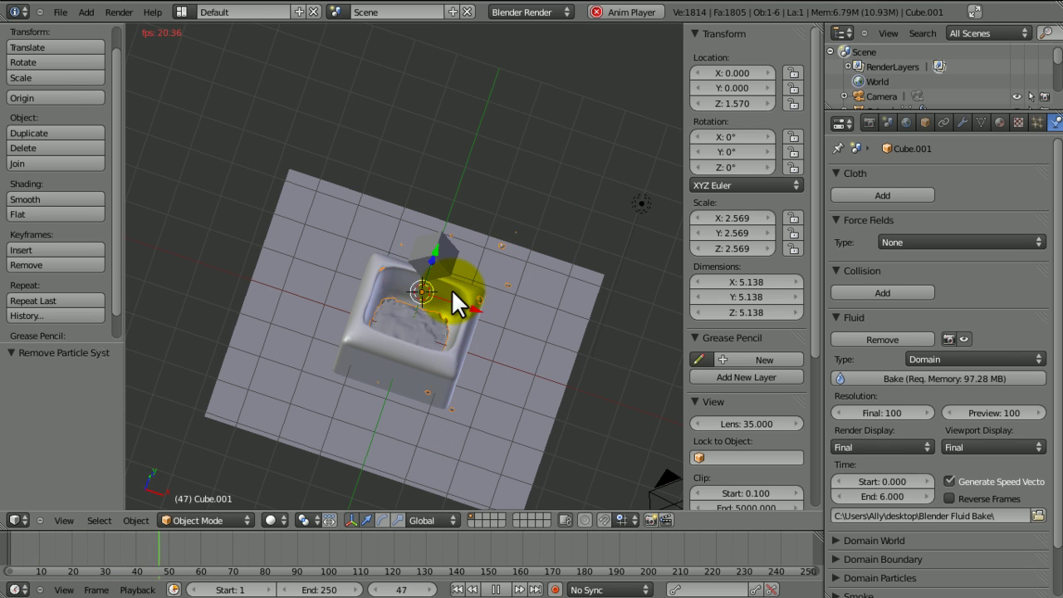
key("Escape")
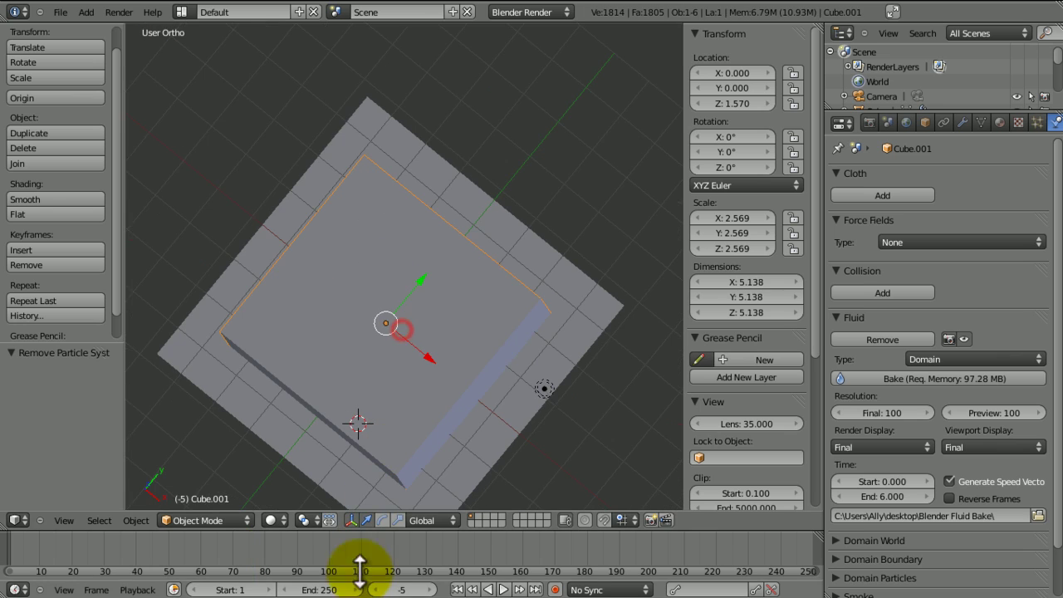
- Set the animation's end frame to 100 and replay the fluid simulation from several angles
key("Return")
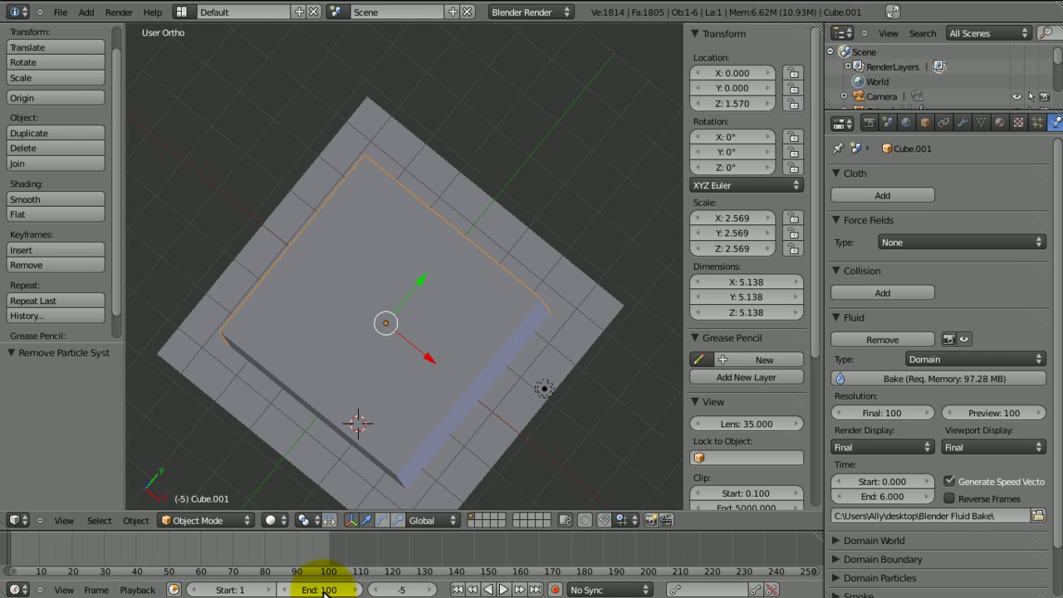
middle_click_drag(432, 297, 460, 209)
key("alt+a")
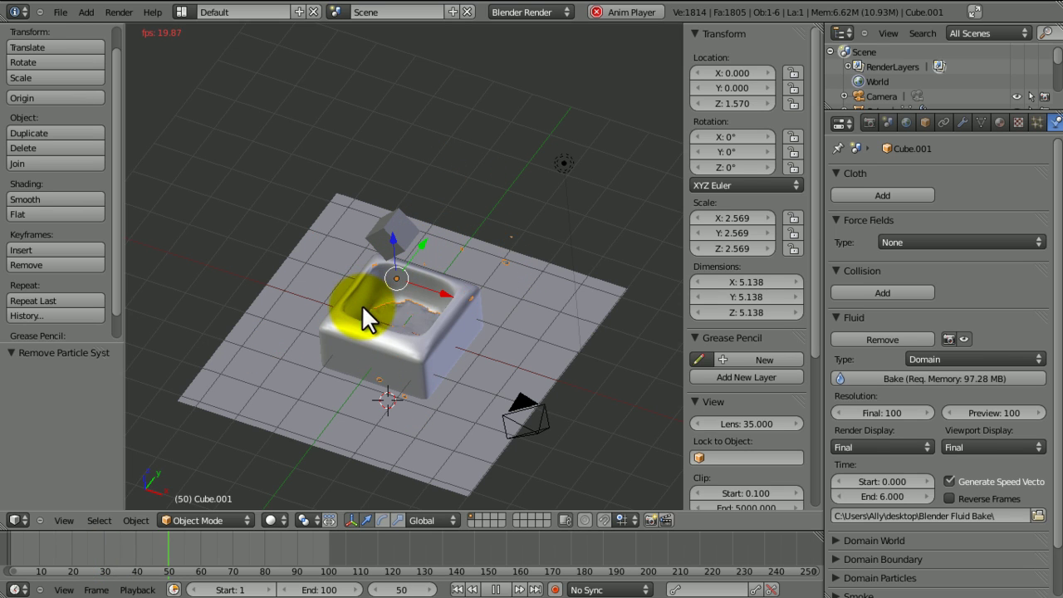
middle_click_drag(359, 344, 410, 249)
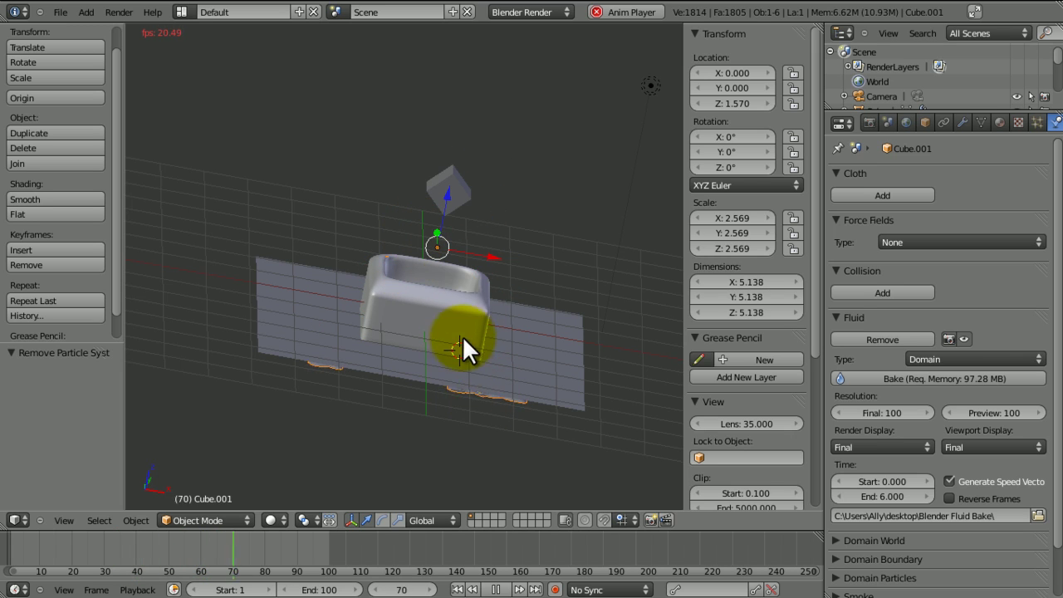
middle_click_drag(462, 335, 520, 347)
- Select the fluid domain mesh during playback and apply smooth shading to it
right_click(519, 347)
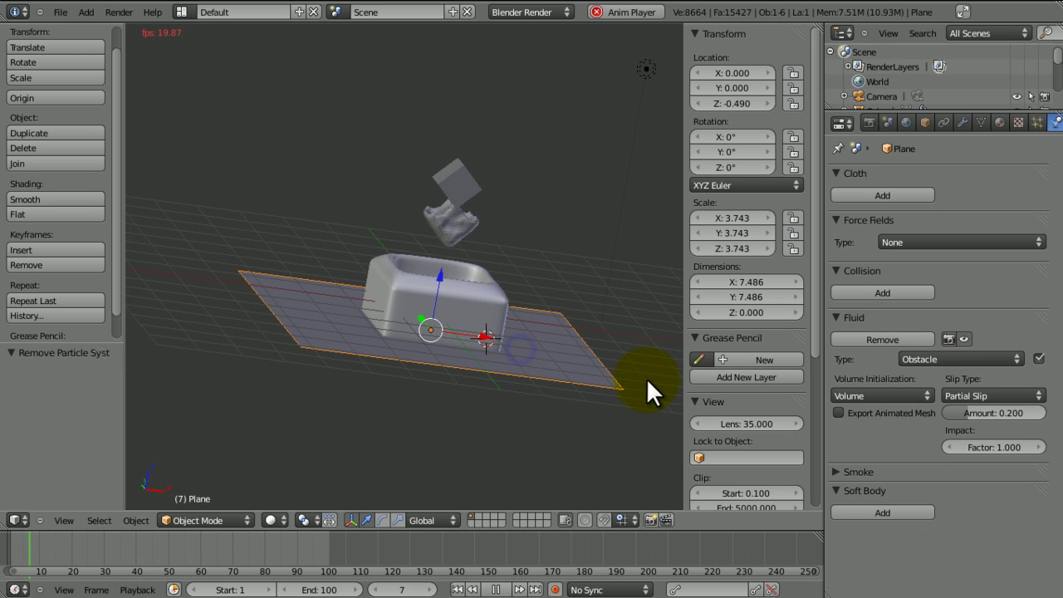
middle_click_drag(473, 317, 450, 293)
right_click(392, 314)
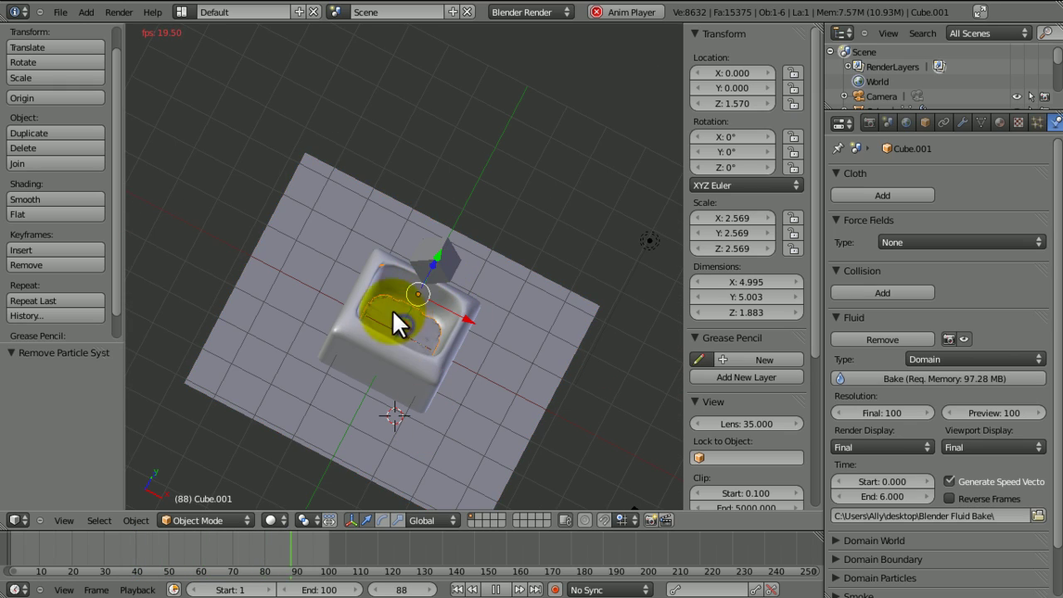
middle_click_drag(392, 313, 240, 297)
left_click(51, 199)
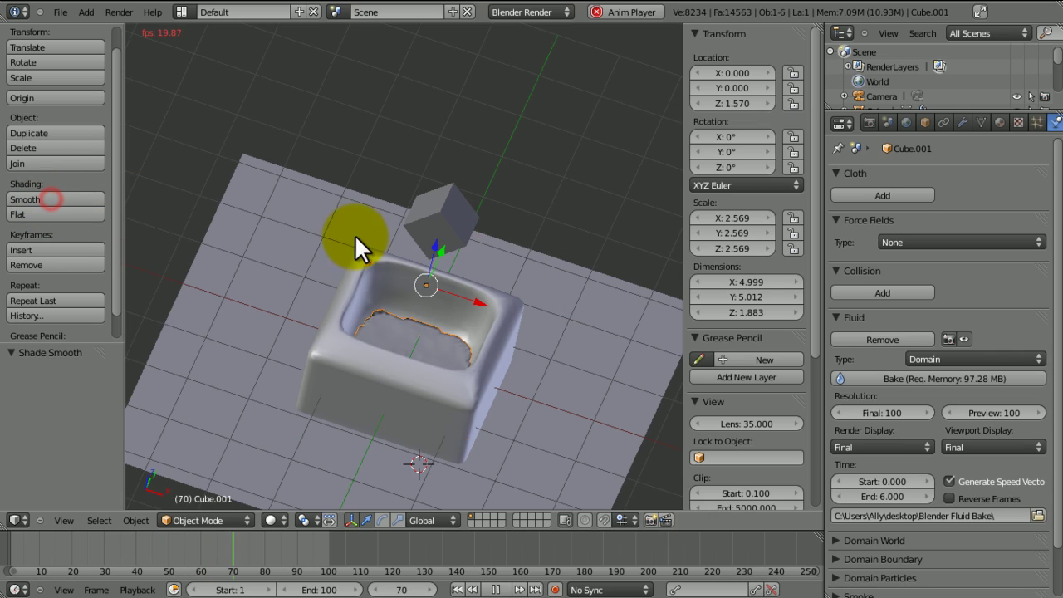
- Examine the smooth-shaded fluid in the basin up close and from different angles during playback
scroll(356, 240, "up", 5)
middle_click_drag(480, 276, 440, 240)
scroll(415, 187, "down", 4)
middle_click_drag(383, 175, 418, 277)
scroll(417, 277, "down", 1)
scroll(417, 282, "up", 3)
middle_click_drag(407, 356, 435, 202)
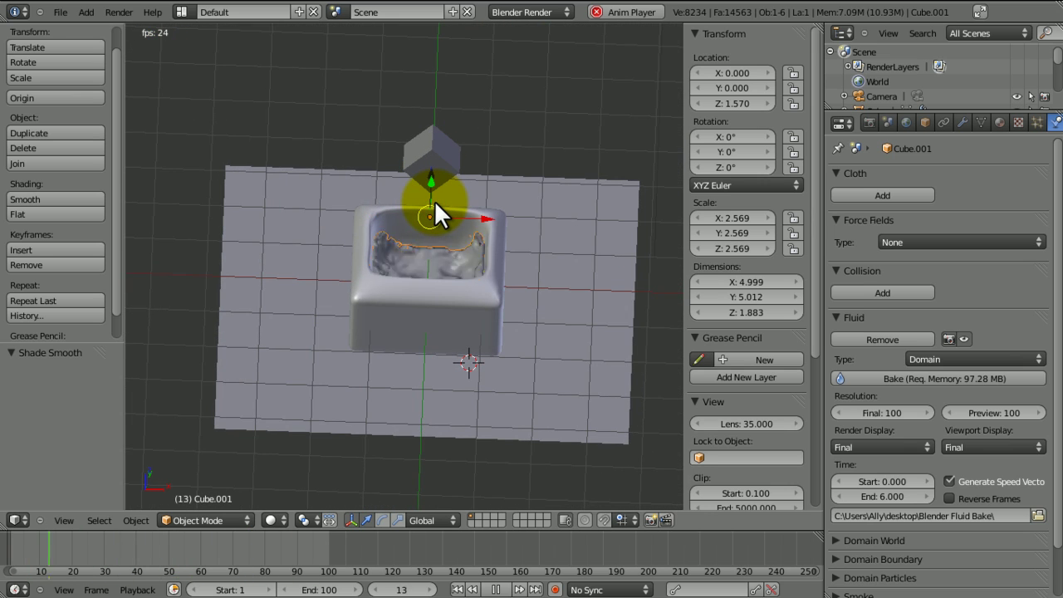